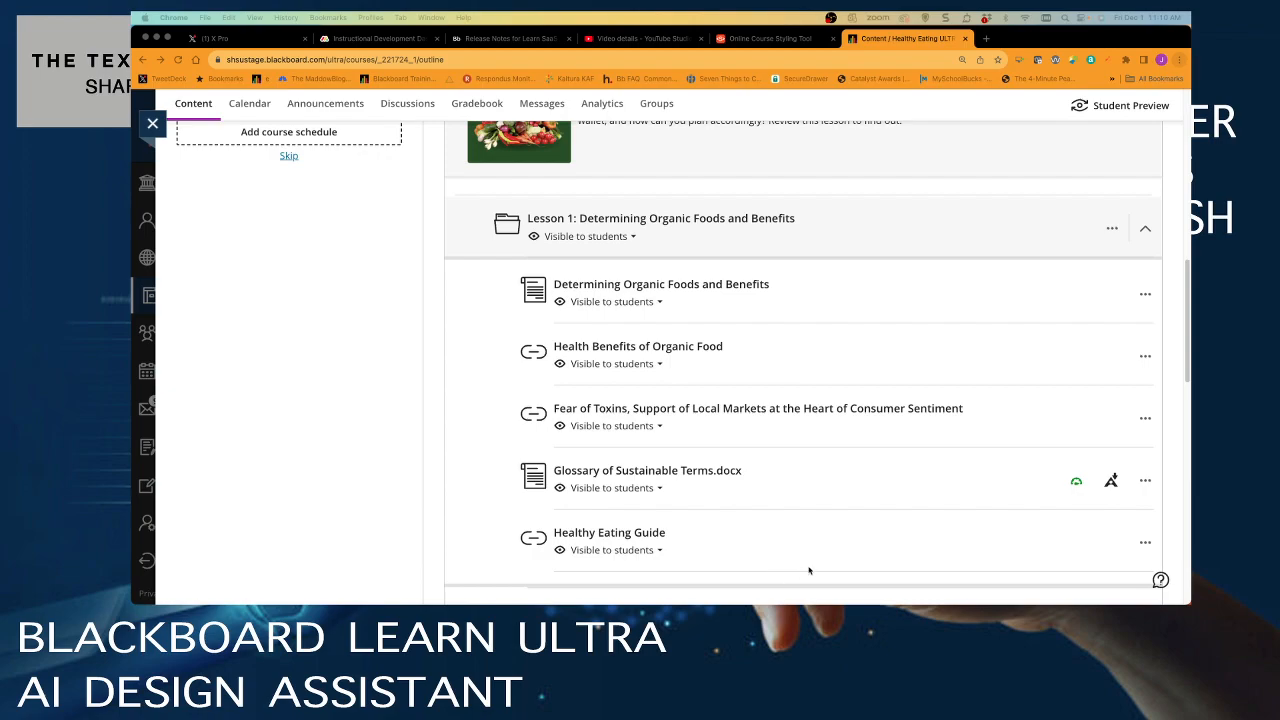
Step: Start a new discussion in the Lesson 1 folder, directly below Healthy Eating Guide
click(808, 575)
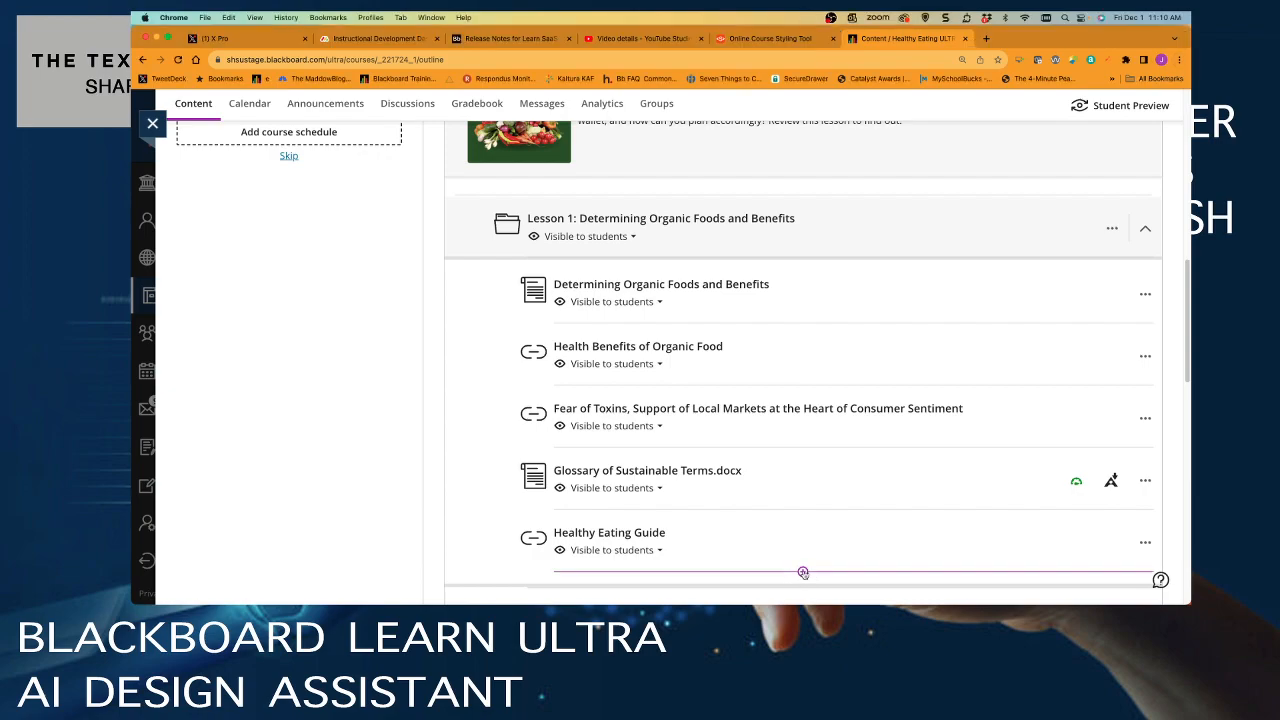
click(803, 572)
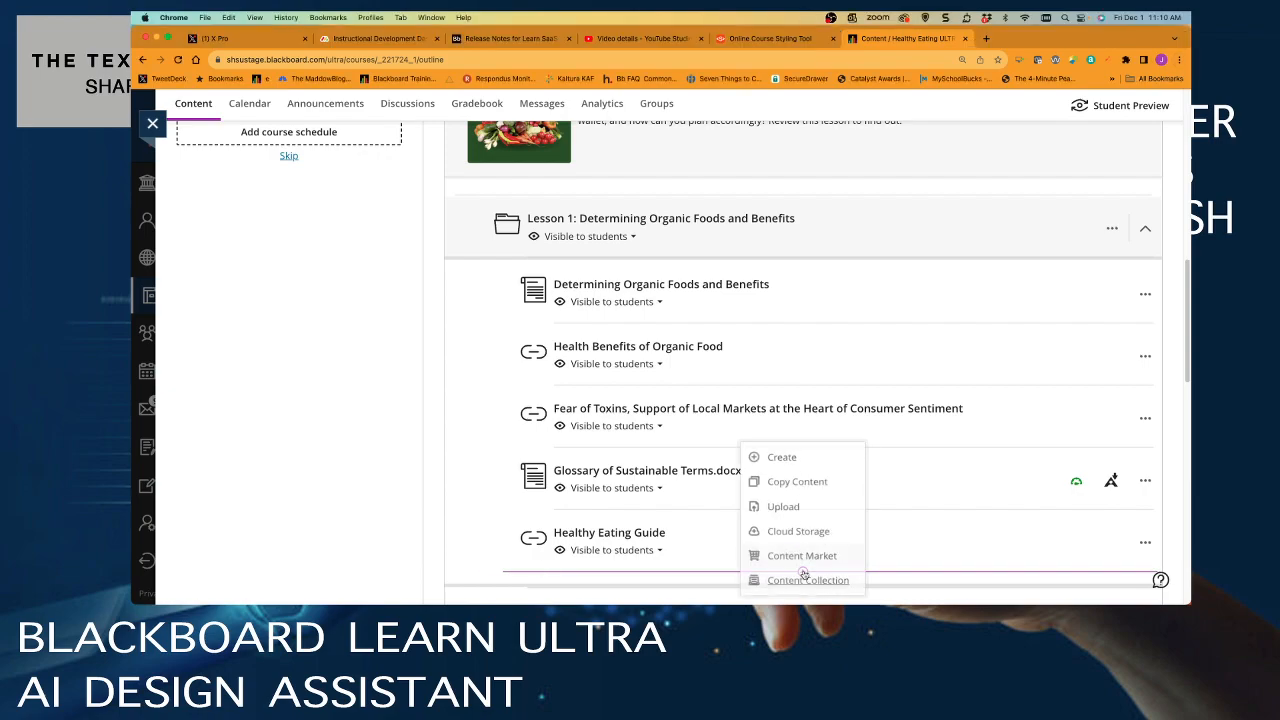
click(782, 455)
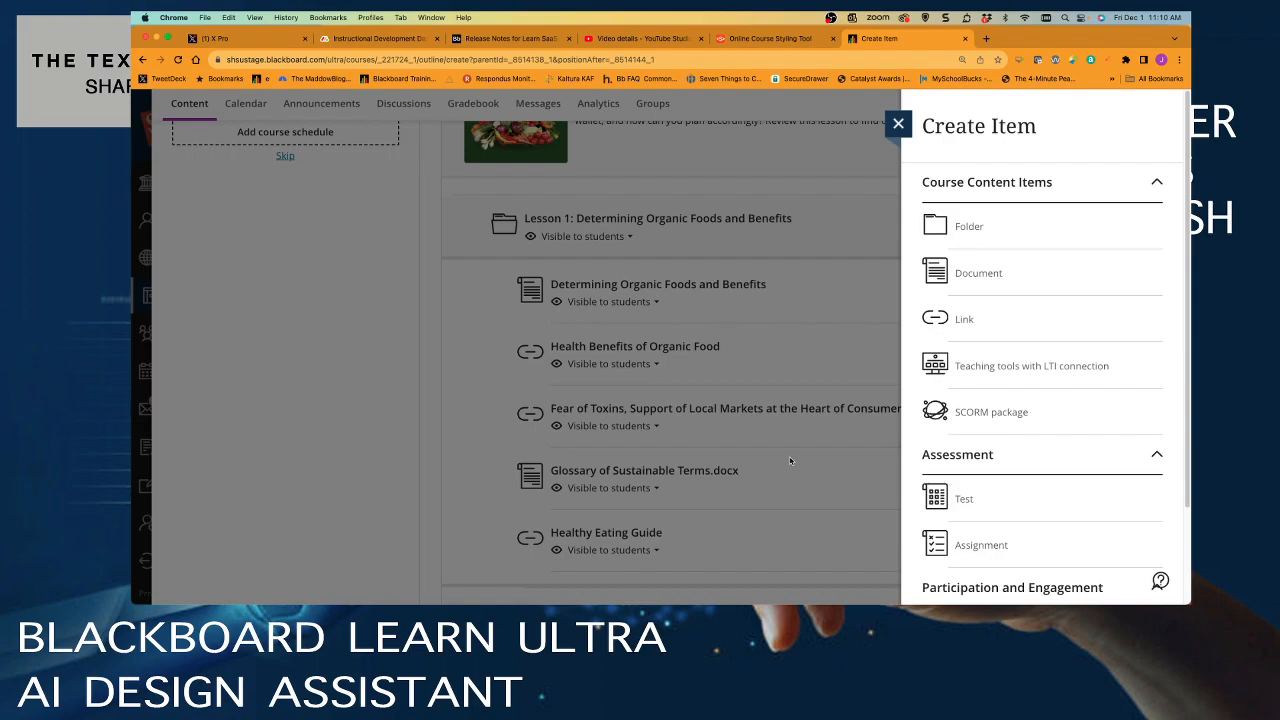
scroll(974, 516, down, 2)
click(974, 516)
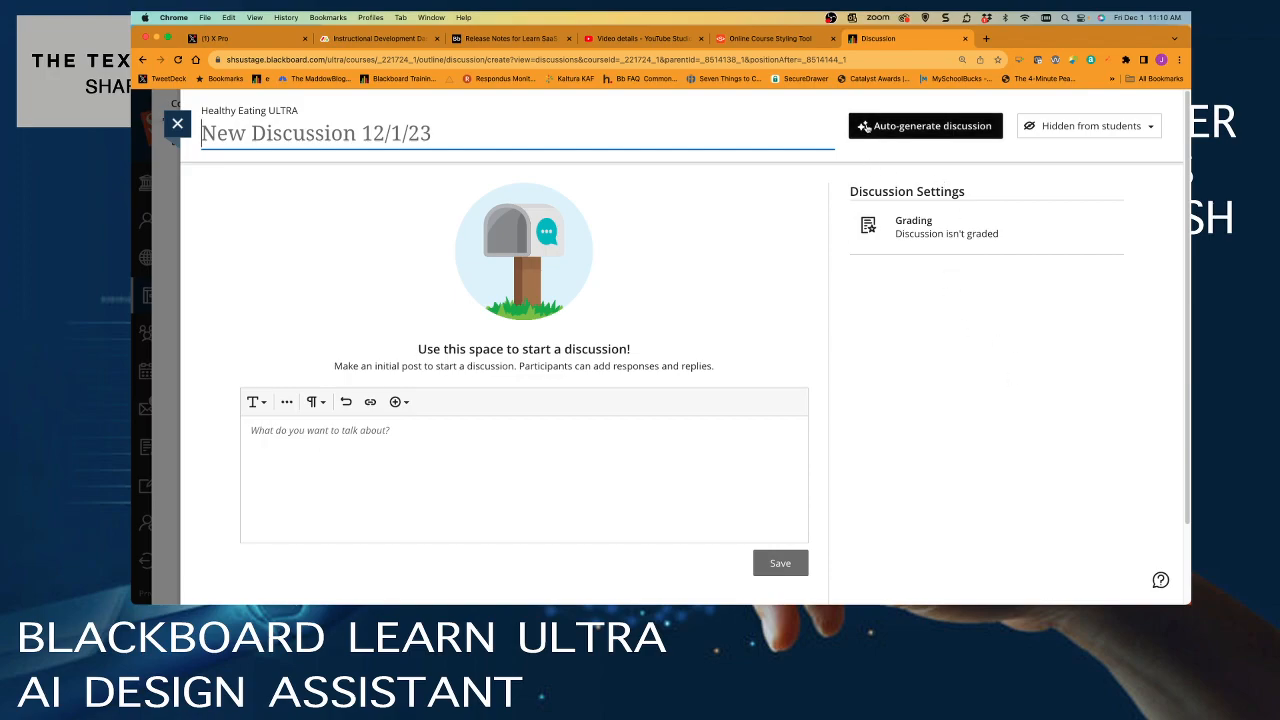
Step: Auto-generate discussion suggestions without a description, then discard them and close the new discussion
click(929, 127)
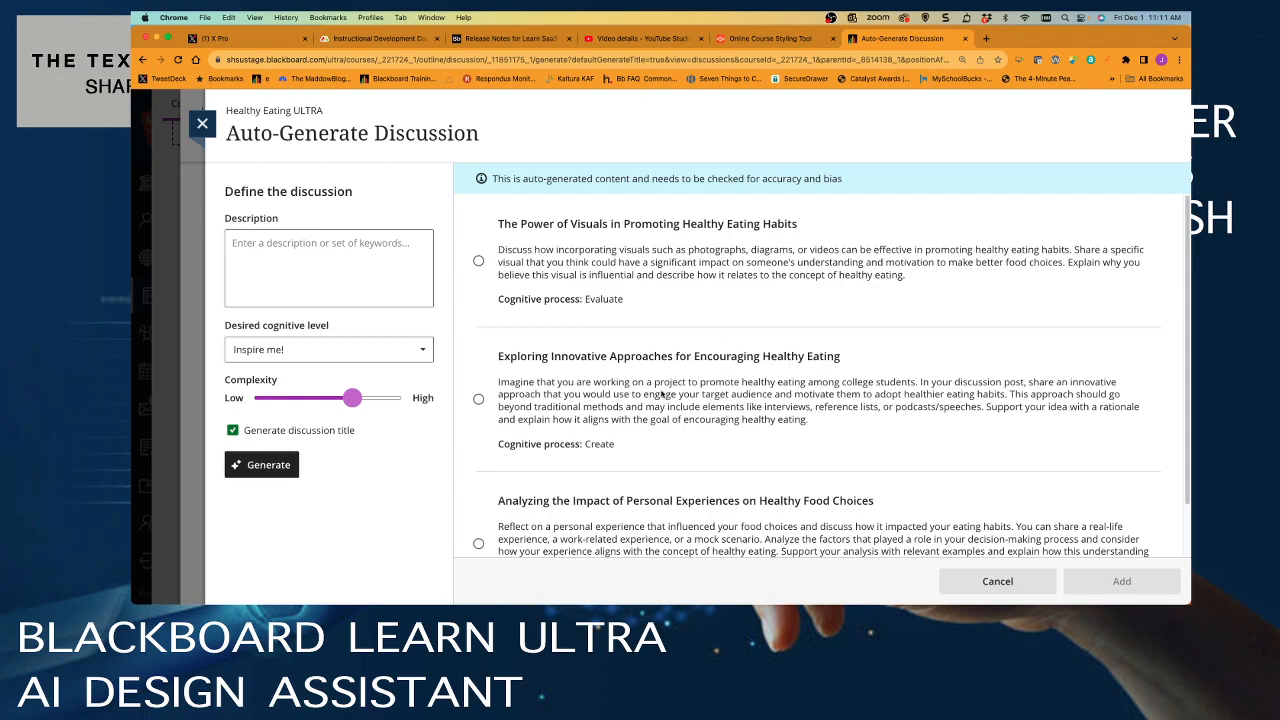
scroll(737, 366, down, 2)
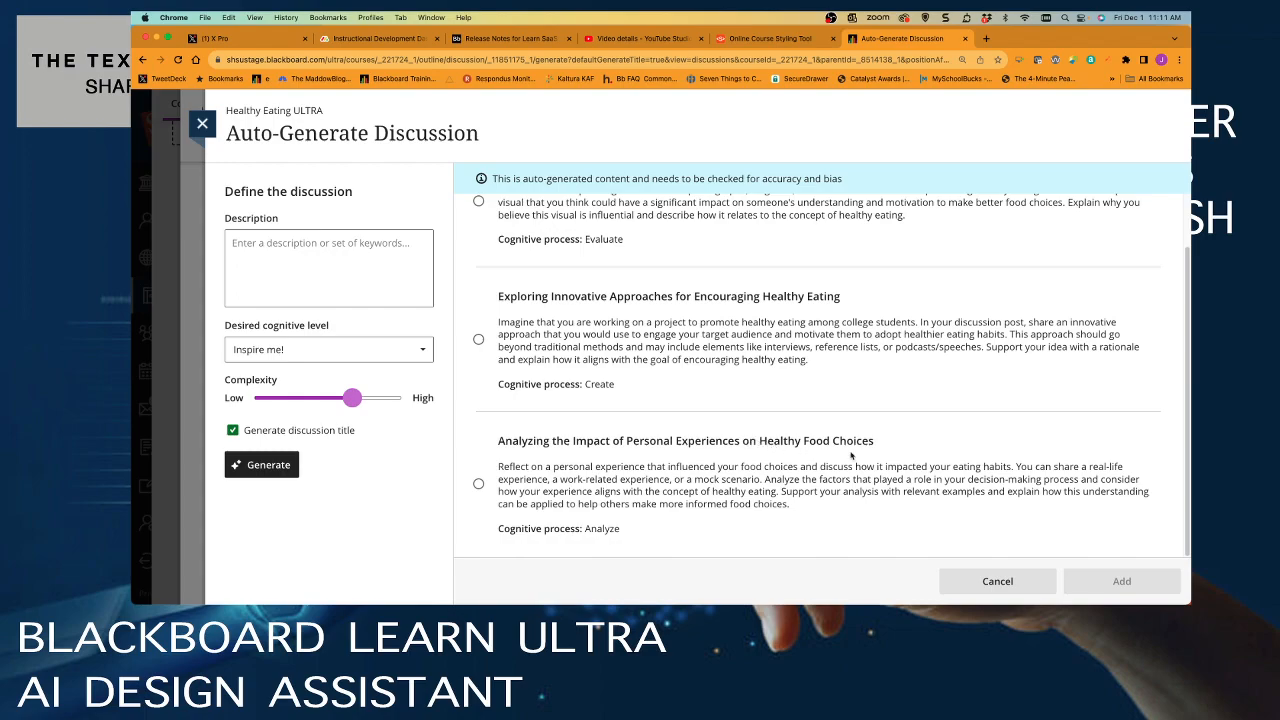
scroll(630, 370, up, 2)
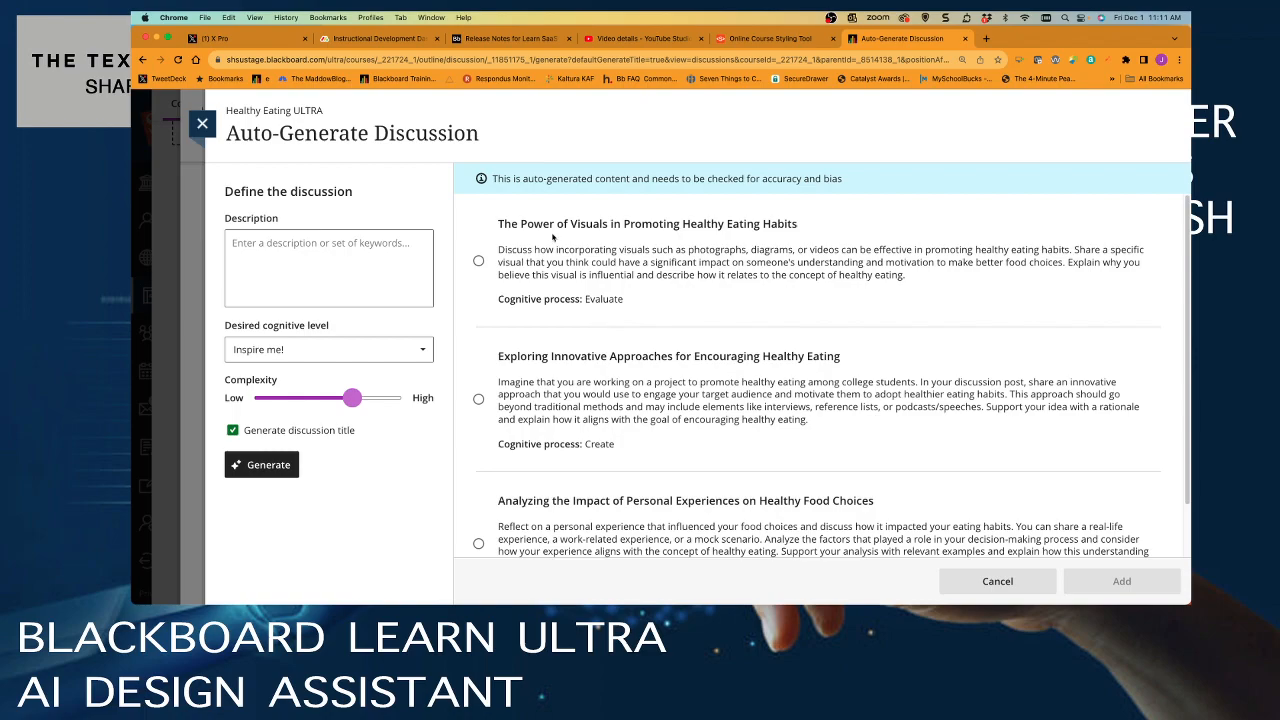
click(202, 123)
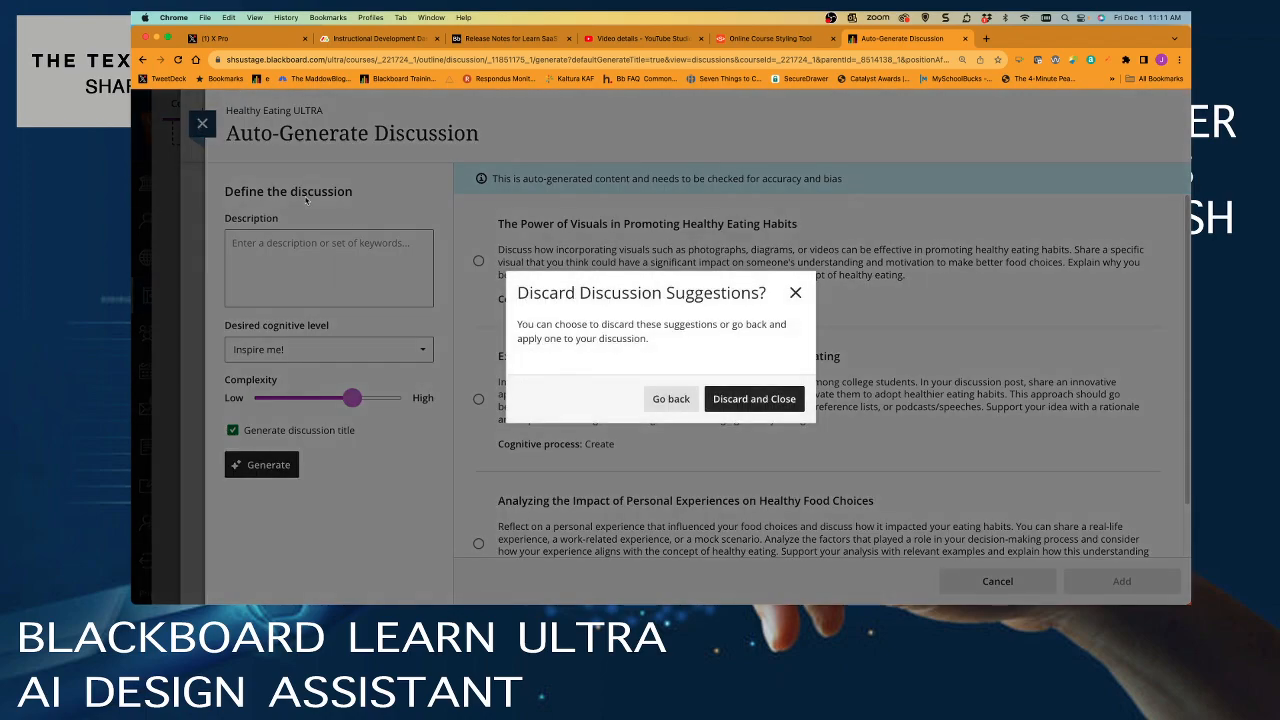
click(772, 406)
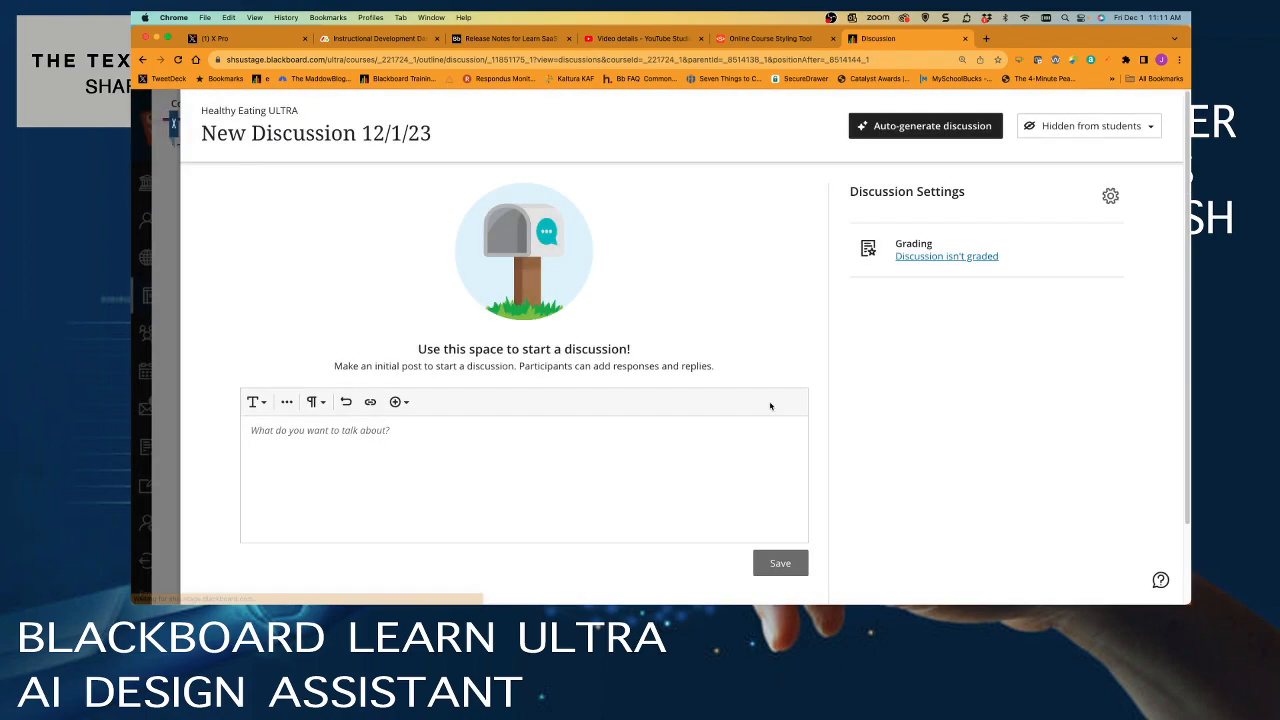
click(177, 123)
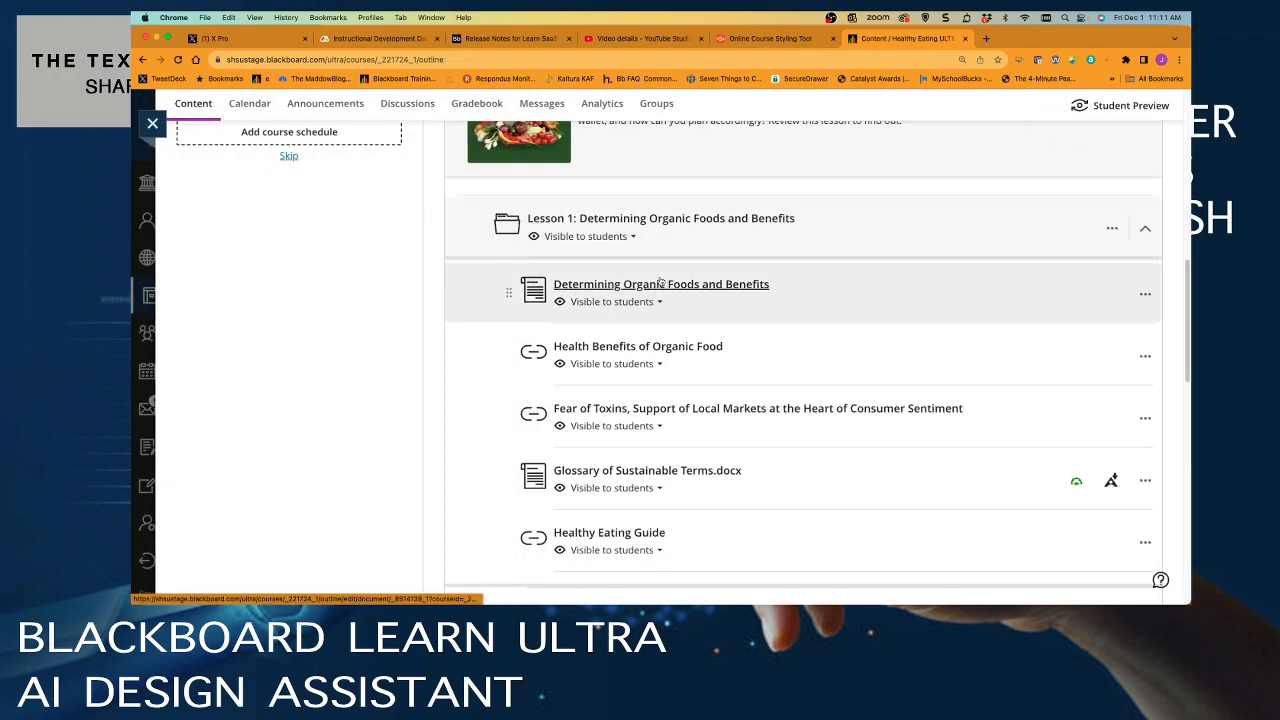
Step: Copy the Determining Organic Foods and Benefits text from "Consumers who are concerned" through "Increased mental clarity and focus." and close the document
click(657, 288)
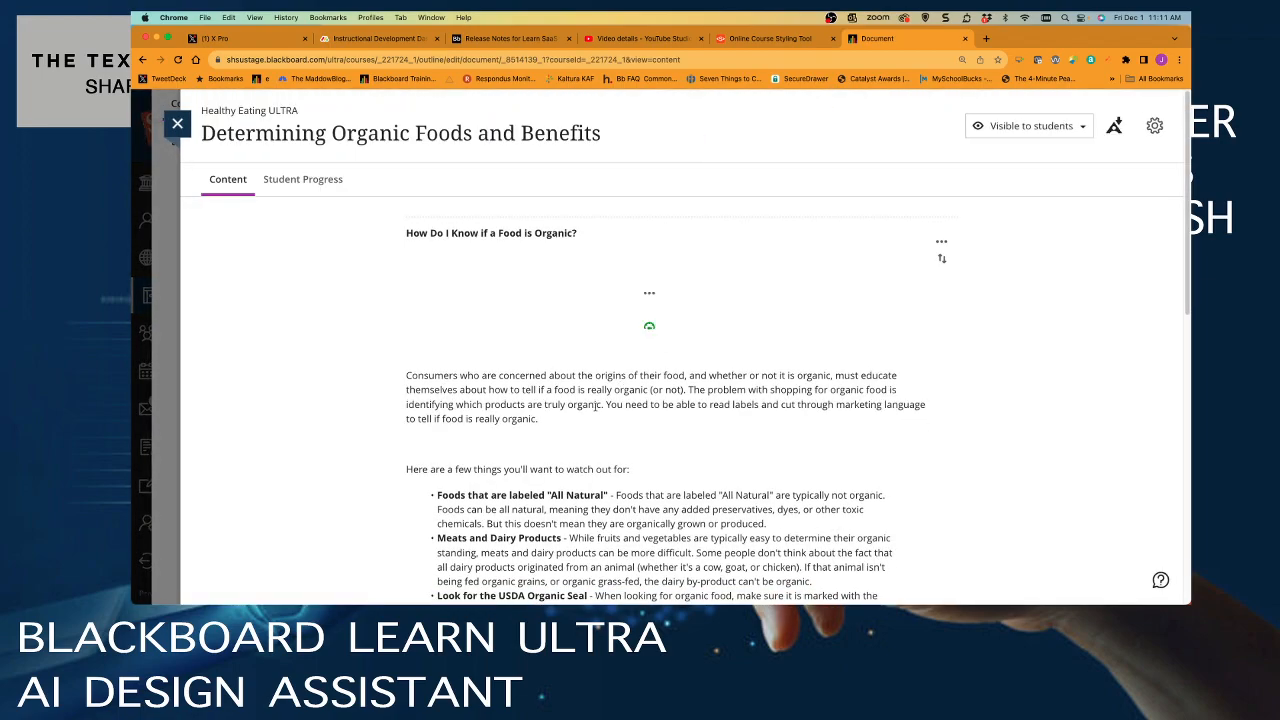
scroll(511, 404, down, 5)
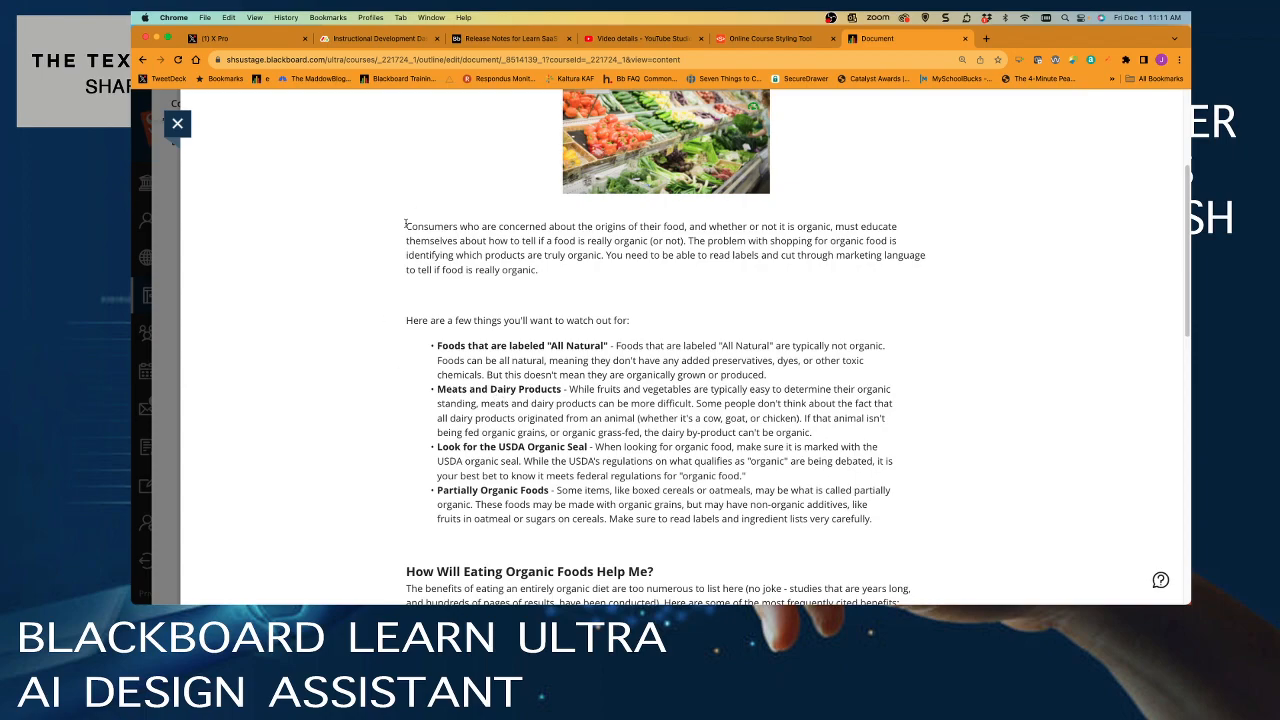
drag(406, 220, 712, 524)
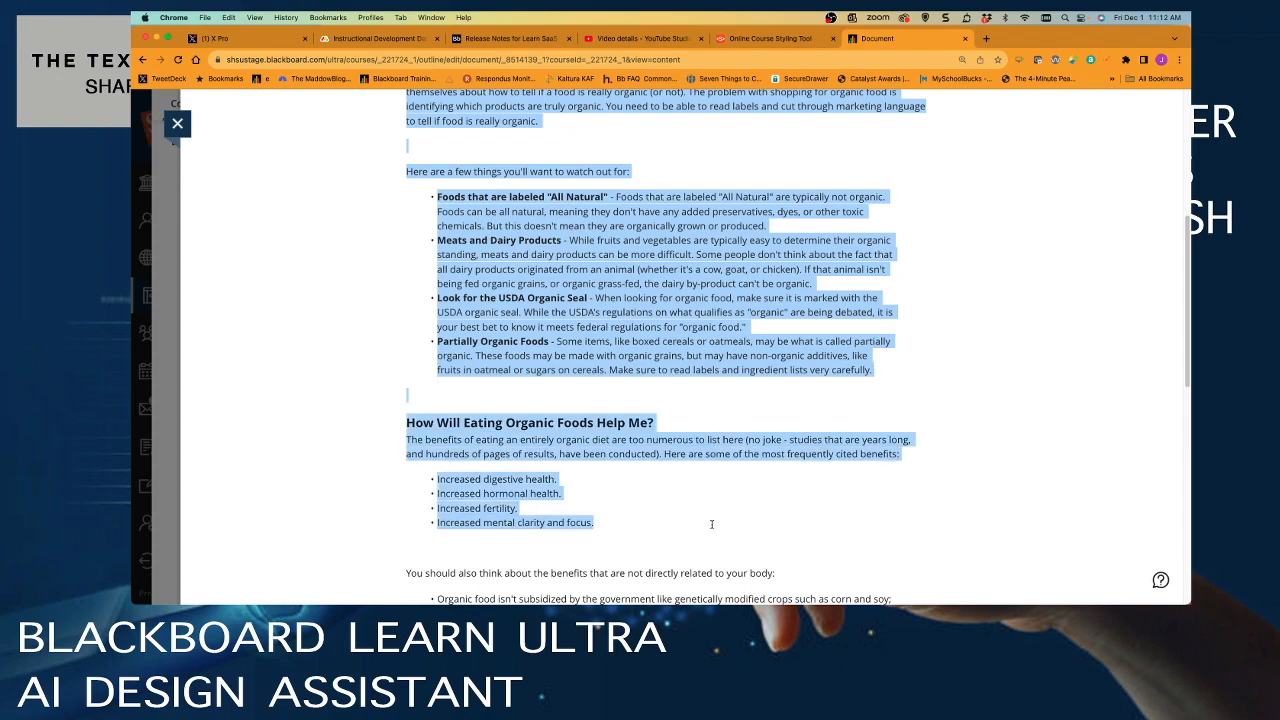
scroll(712, 521, up, 1)
scroll(712, 521, down, 8)
scroll(711, 513, up, 6)
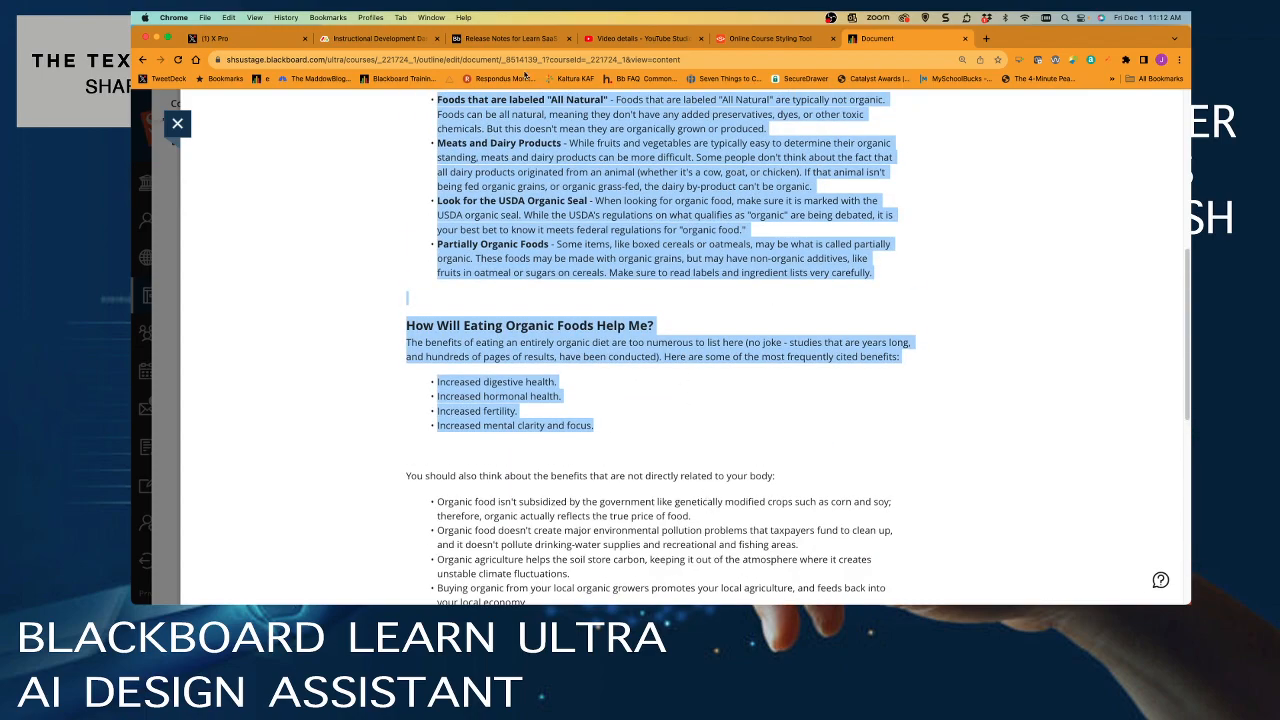
click(177, 123)
click(172, 124)
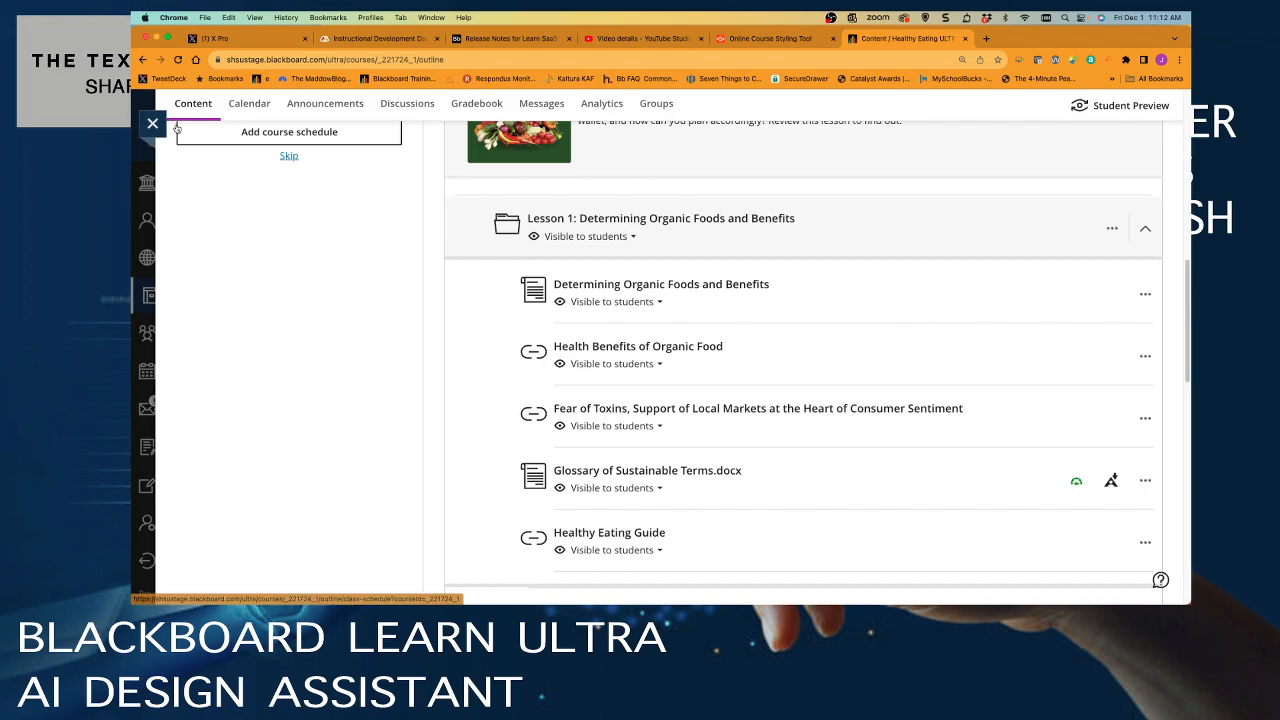
Step: Create a new discussion below Healthy Eating Guide in the Lesson 1 folder
click(801, 576)
click(779, 456)
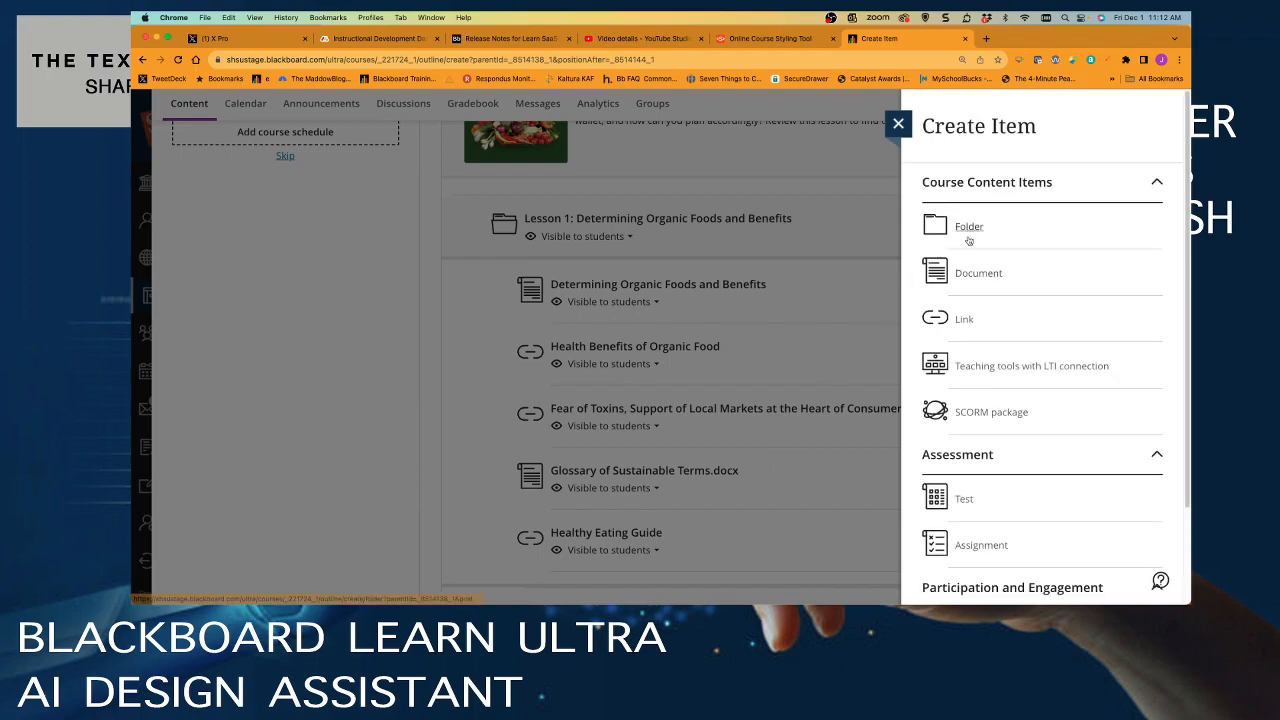
scroll(998, 393, down, 2)
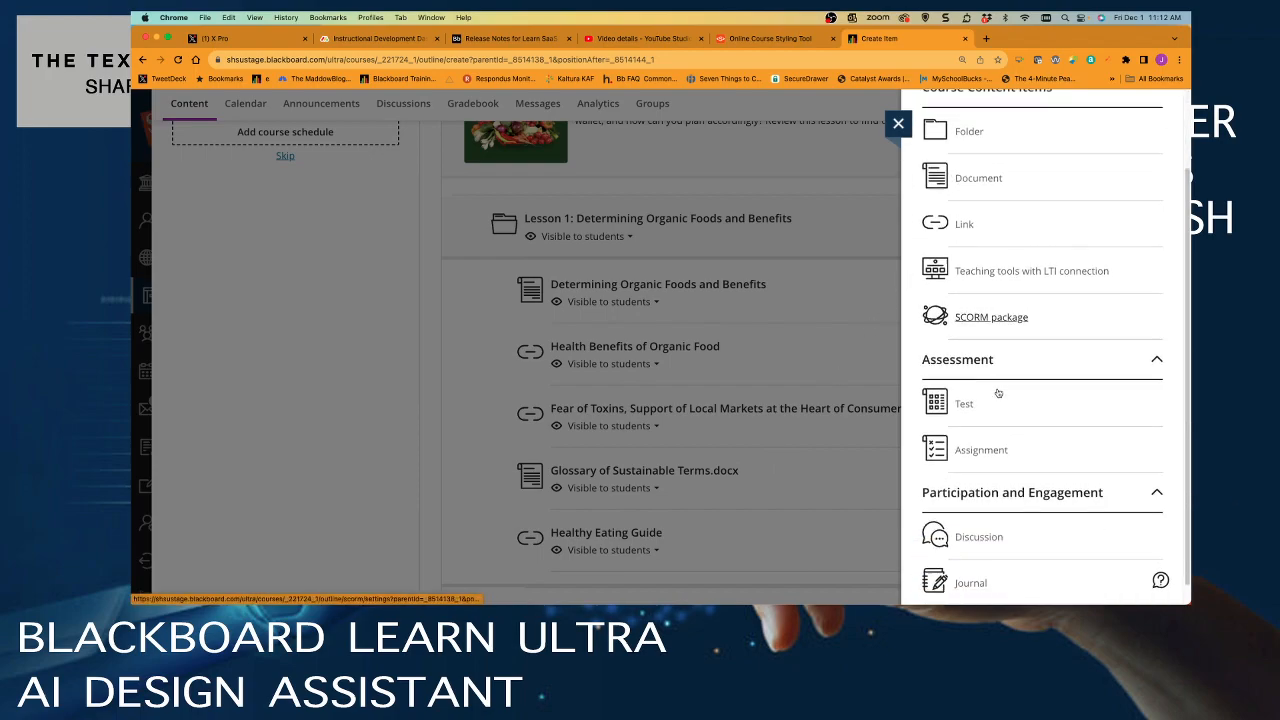
click(976, 528)
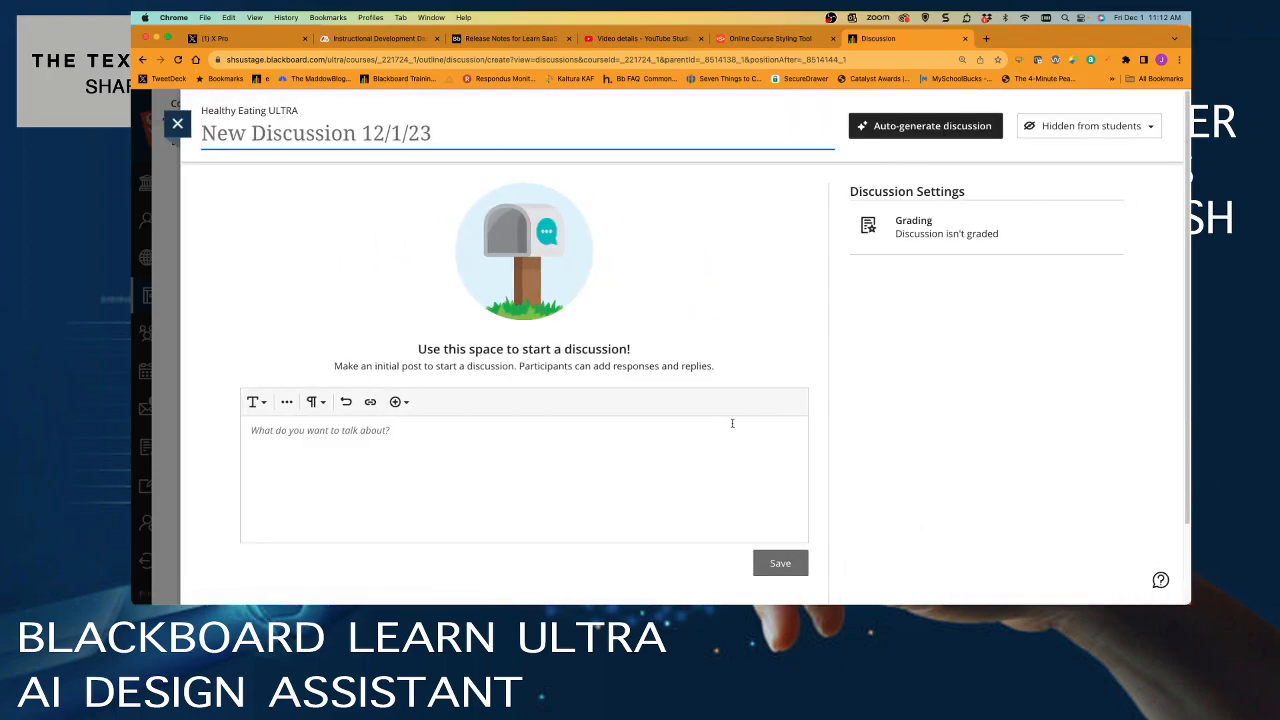
Step: Auto-generate discussion suggestions using the copied lesson text as the description, and review the proposed topics
click(910, 129)
click(362, 243)
key(super+v)
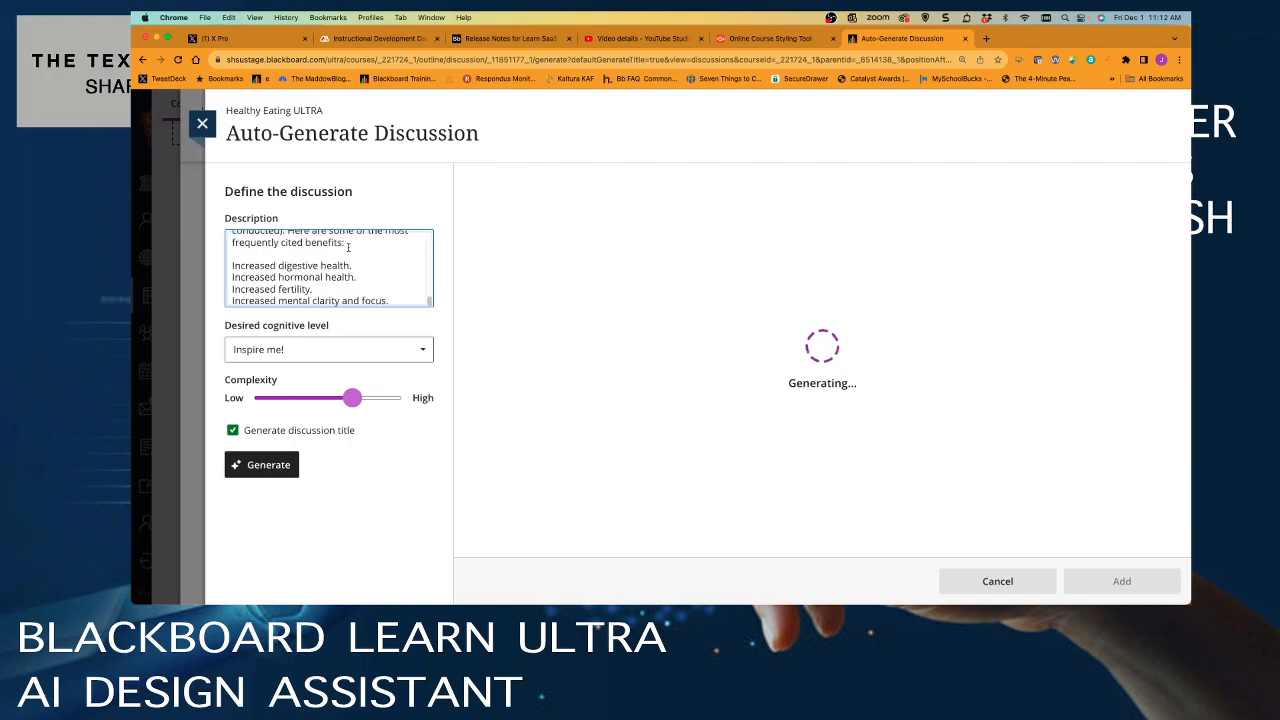
click(258, 470)
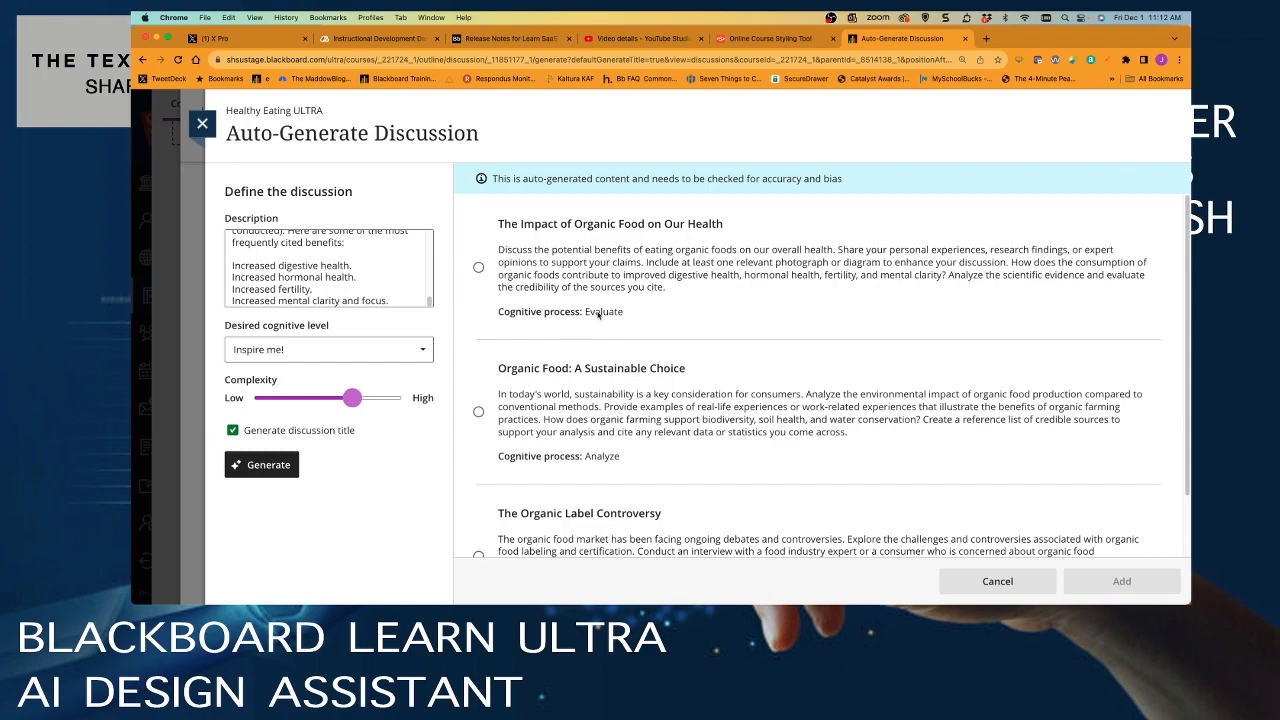
scroll(628, 312, down, 2)
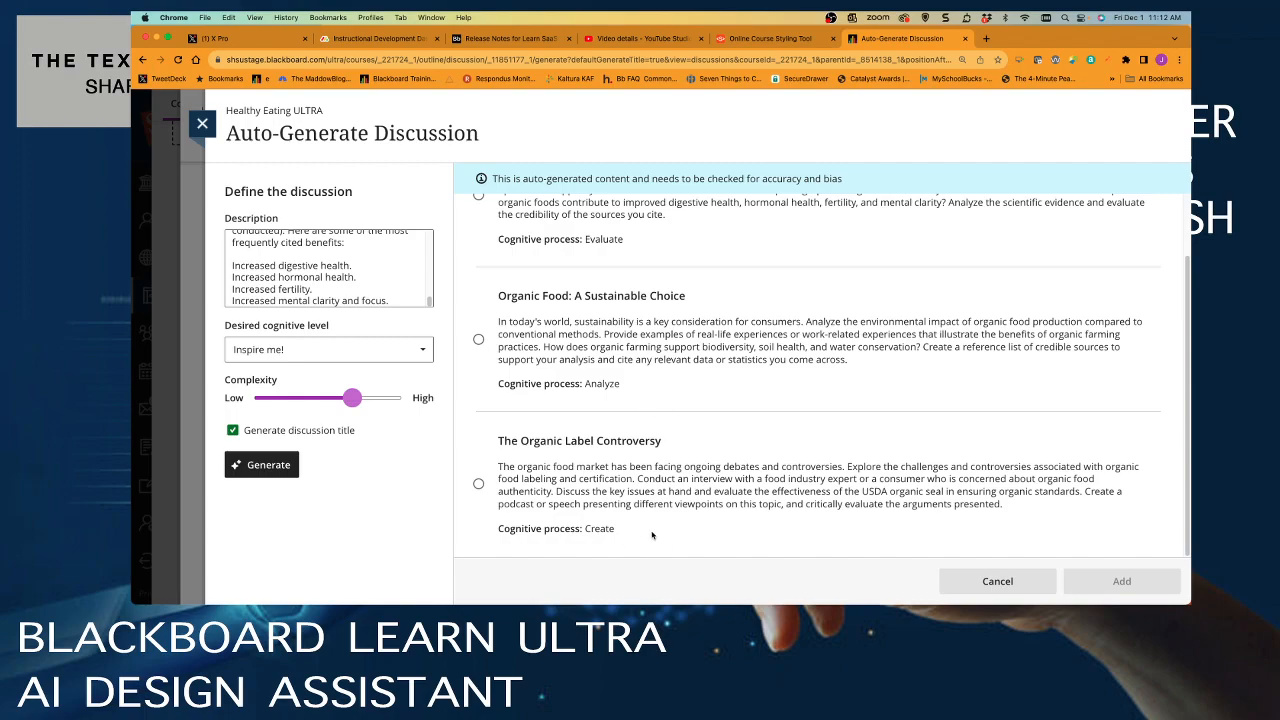
scroll(683, 419, up, 2)
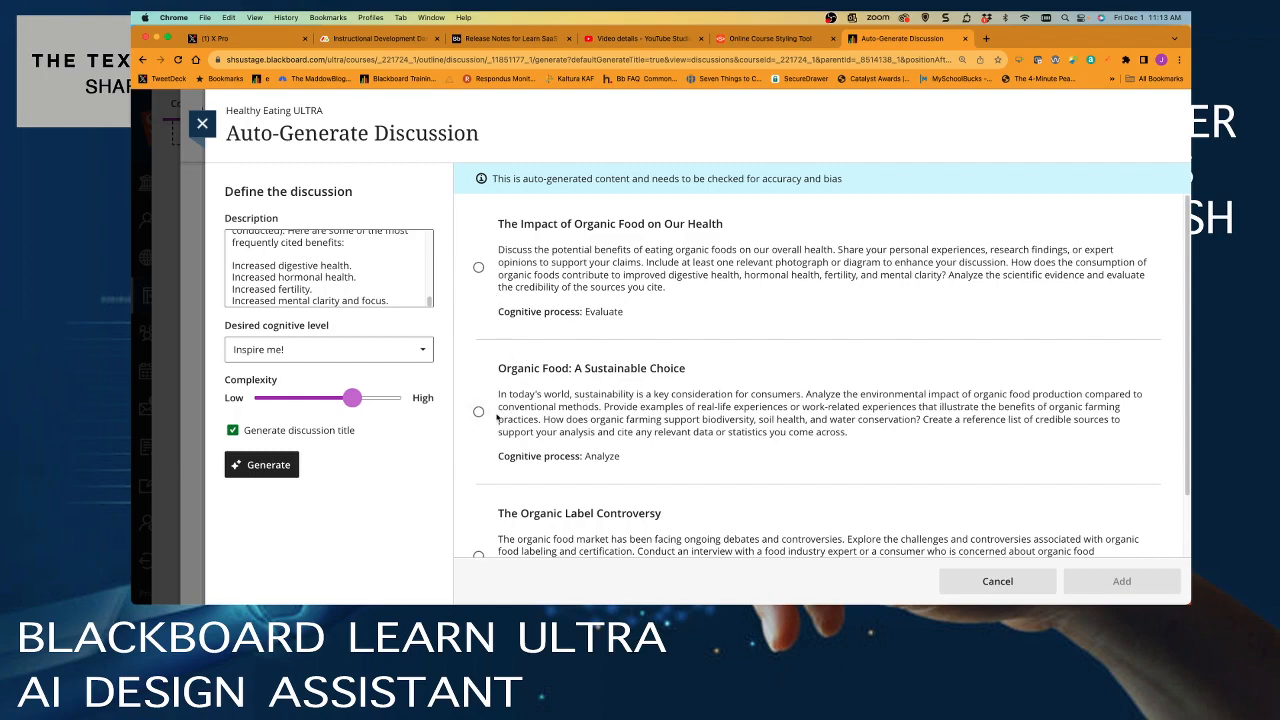
Step: Add the suggestion "Organic Food: A Sustainable Choice" to the discussion, leaving the desired cognitive level at Inspire me!
click(479, 412)
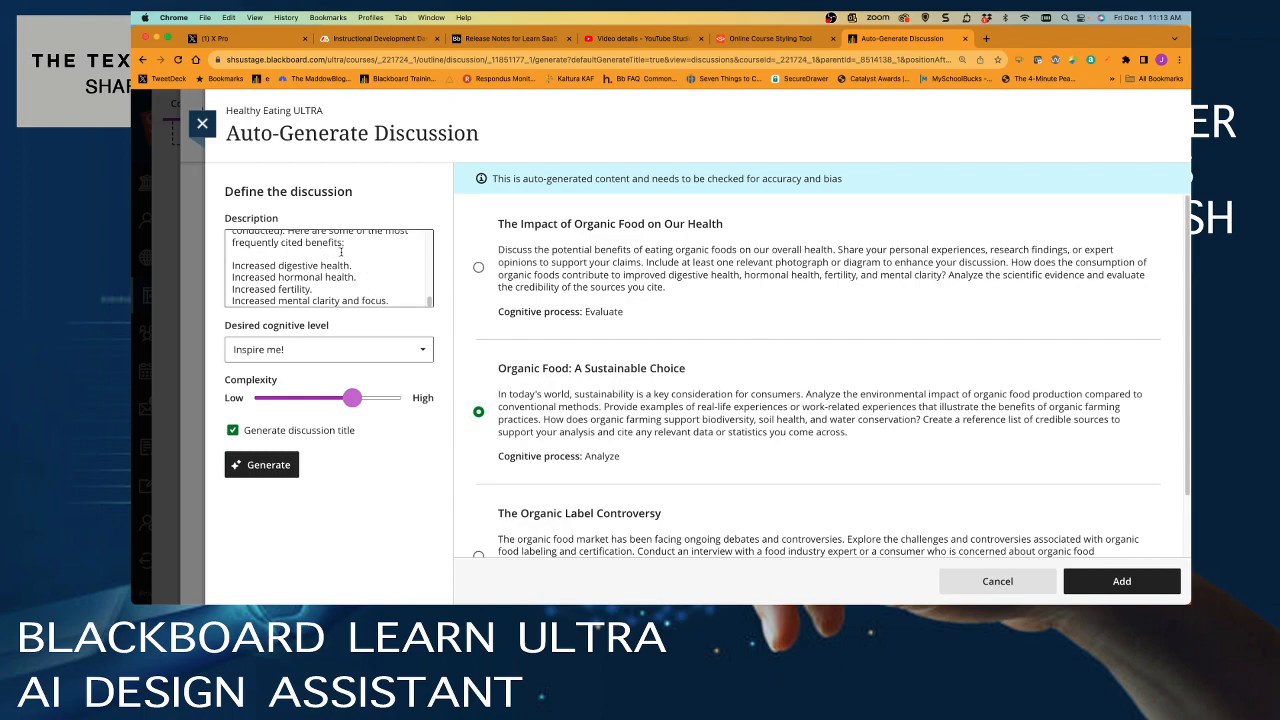
click(425, 355)
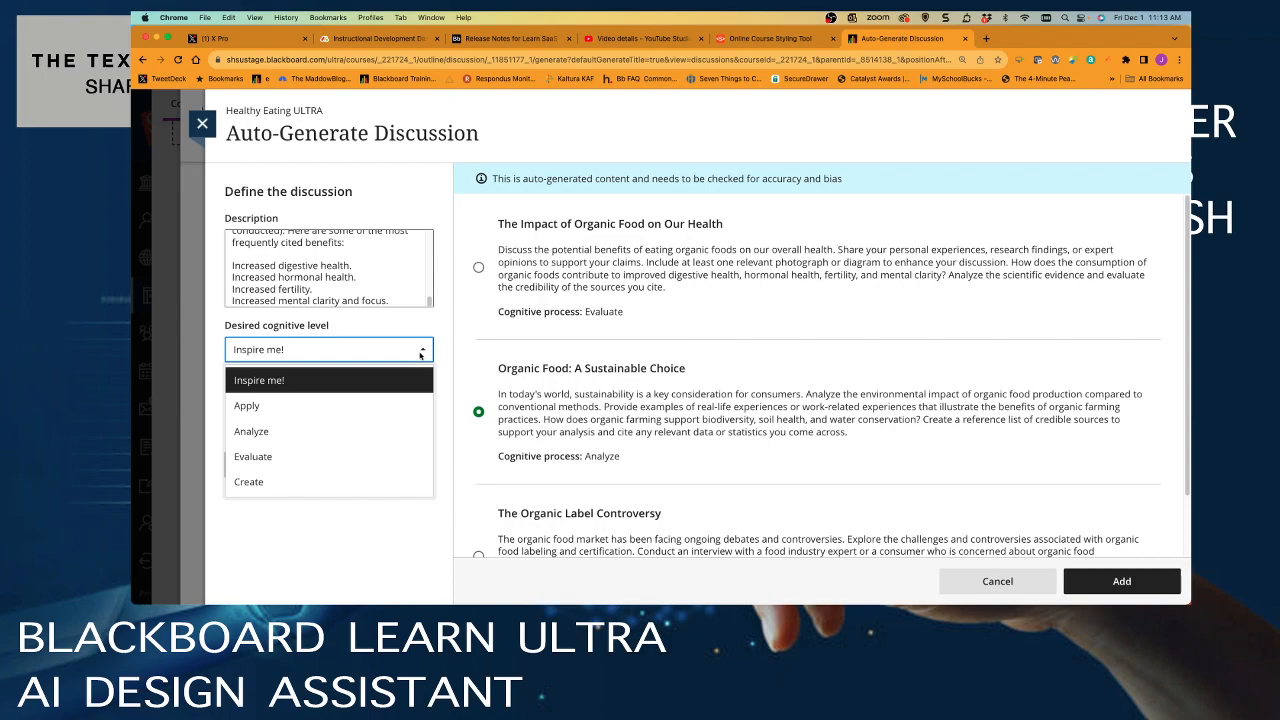
click(357, 331)
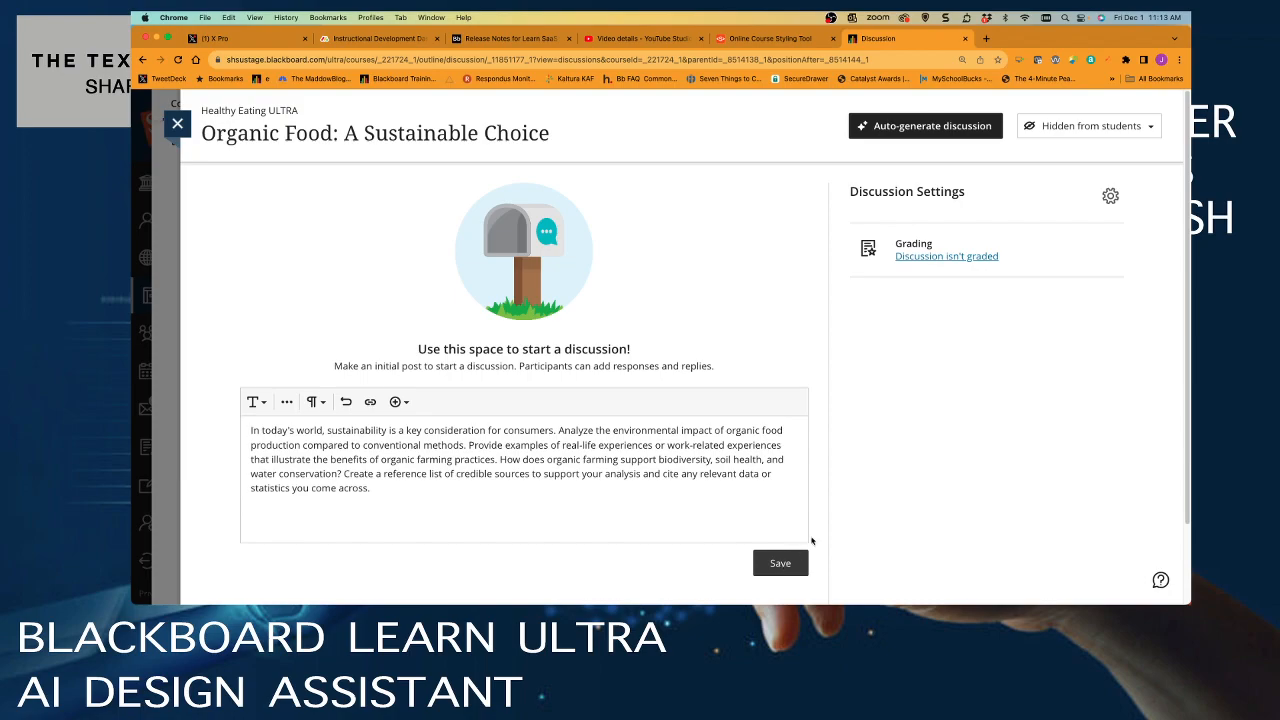
Step: Make the discussion graded with a maximum of 25 points and save its settings
click(938, 258)
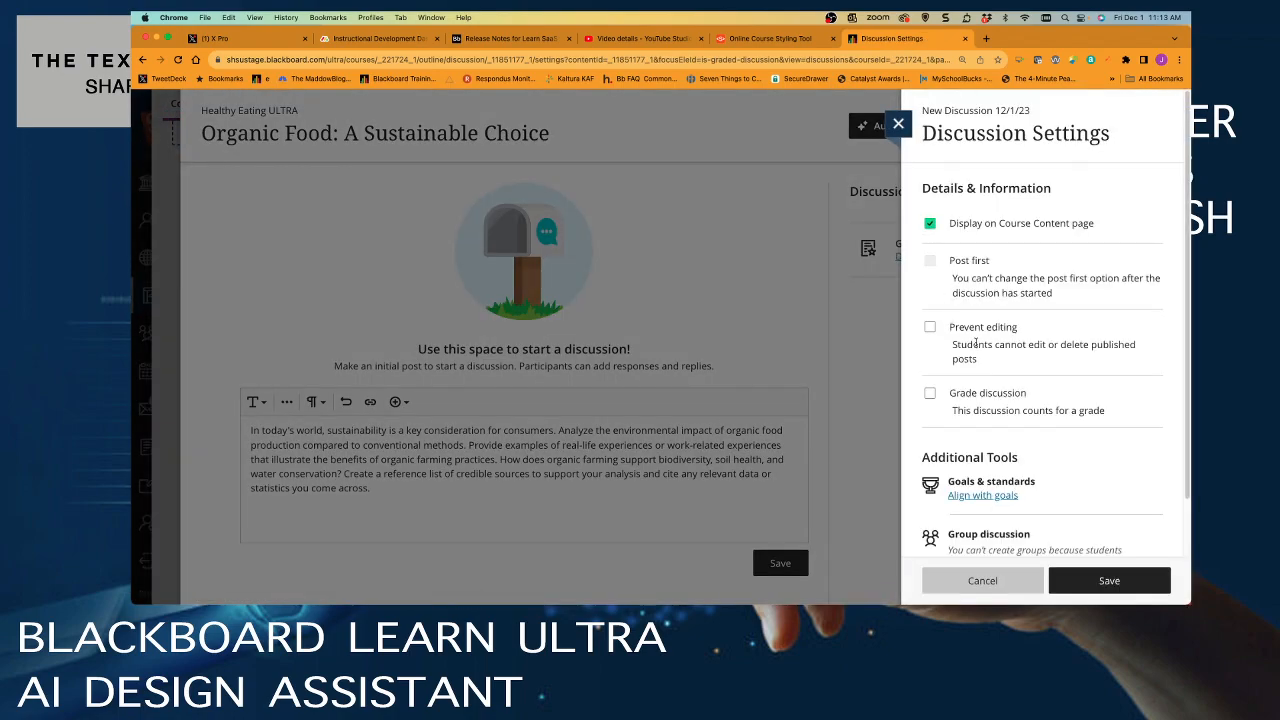
click(931, 393)
scroll(972, 387, down, 2)
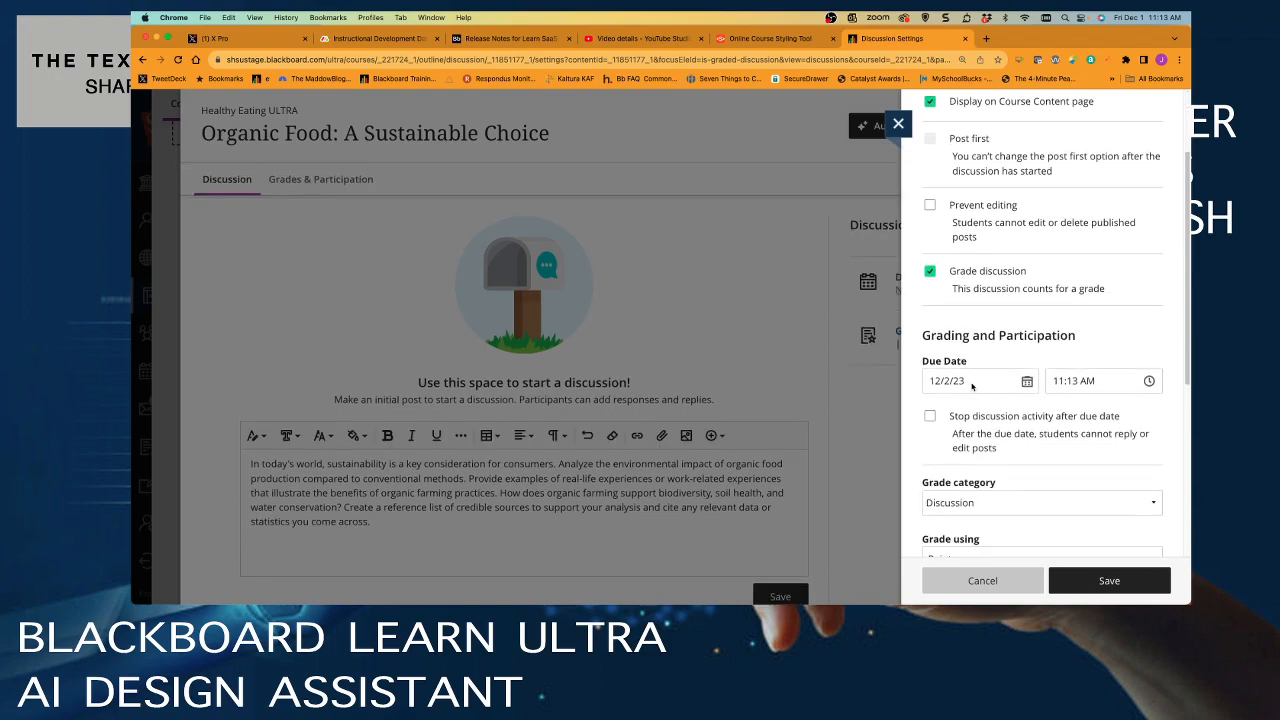
scroll(960, 482, down, 3)
click(926, 455)
key(BackSpace)
key(BackSpace)
key(BackSpace)
text(25)
click(1111, 581)
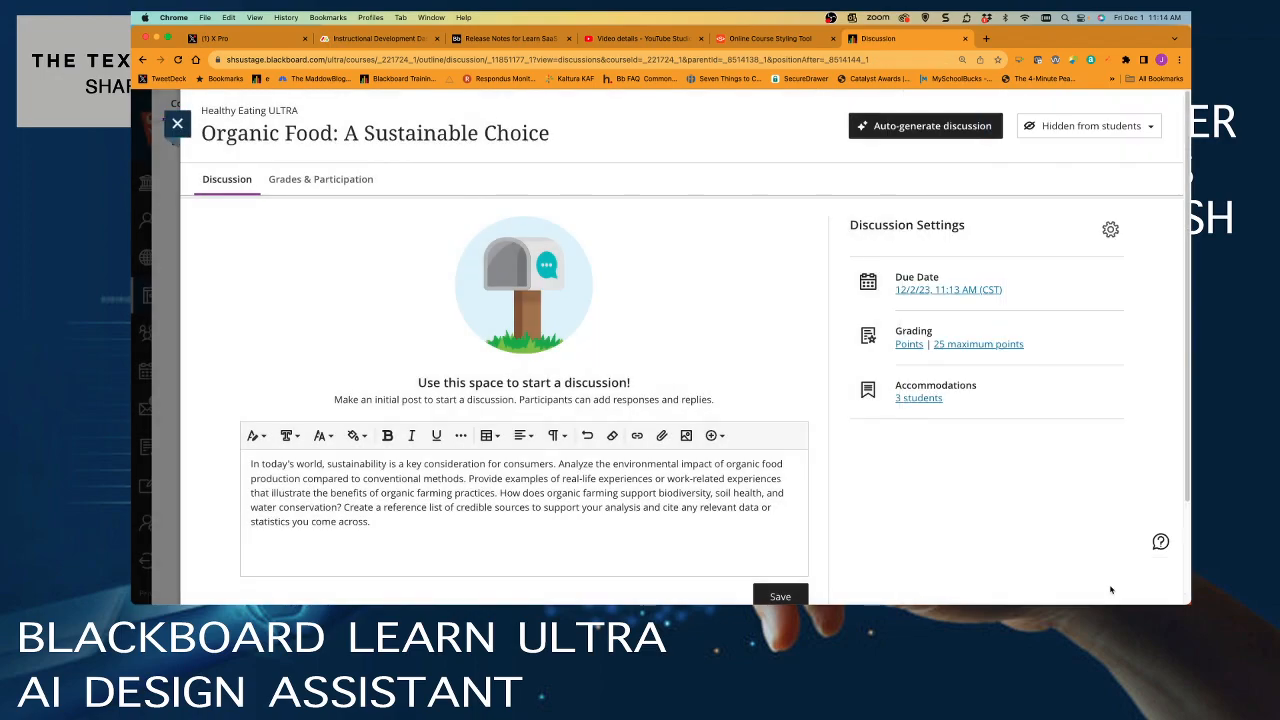
Step: Save the discussion topic and make Organic Food: A Sustainable Choice visible to students in the course content
click(796, 600)
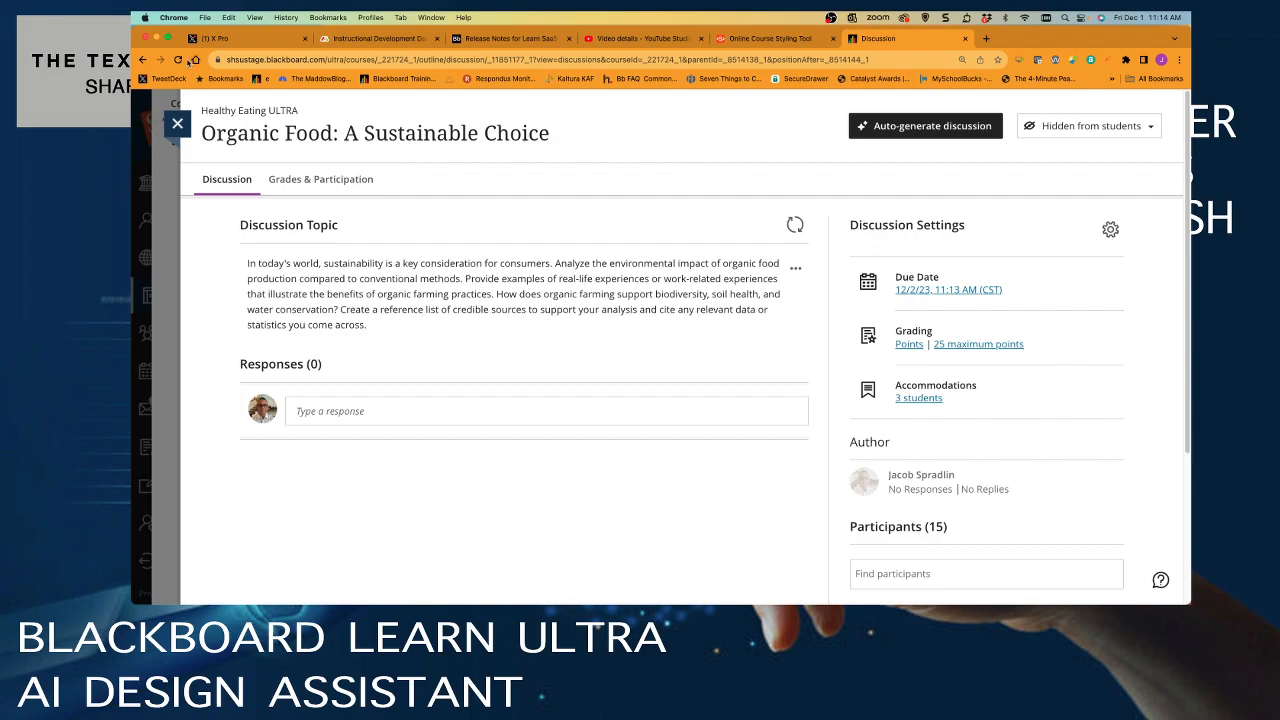
click(177, 125)
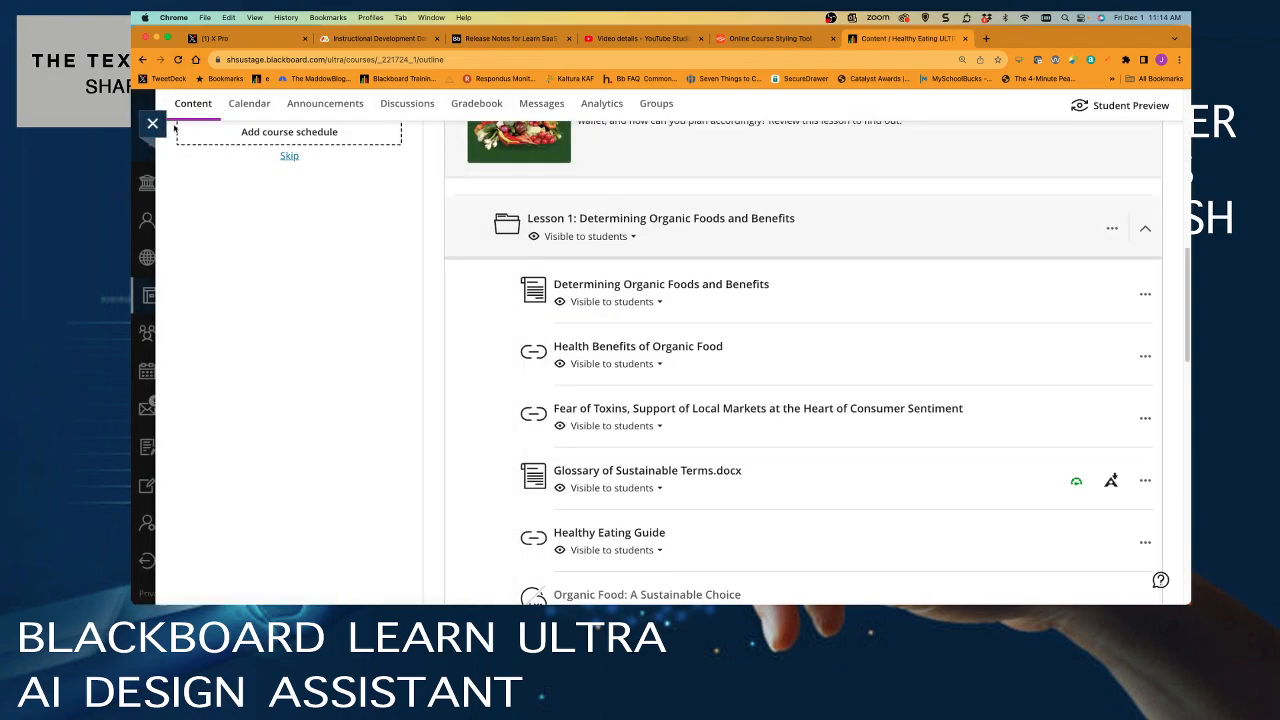
scroll(633, 364, down, 3)
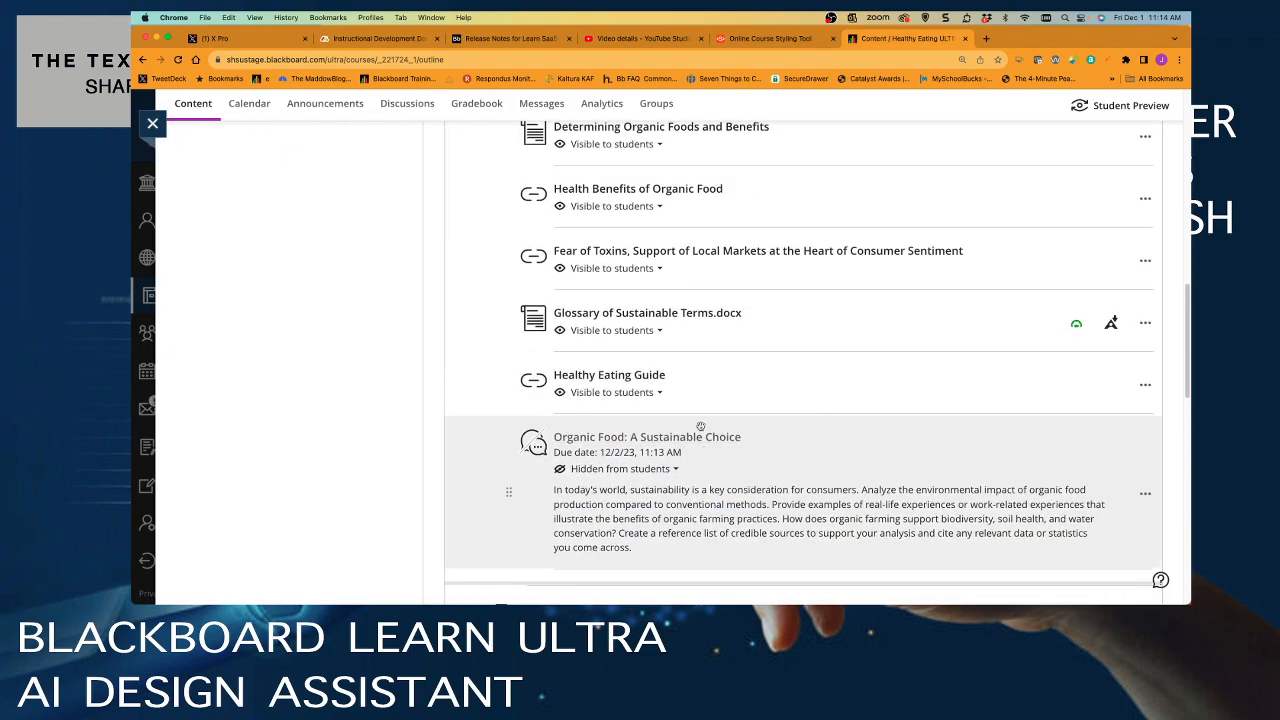
click(636, 470)
click(634, 484)
Step: Collapse the Lesson 1 folder and expand the Lesson 2: Buying Local folder
scroll(628, 440, up, 5)
click(860, 355)
scroll(795, 397, down, 3)
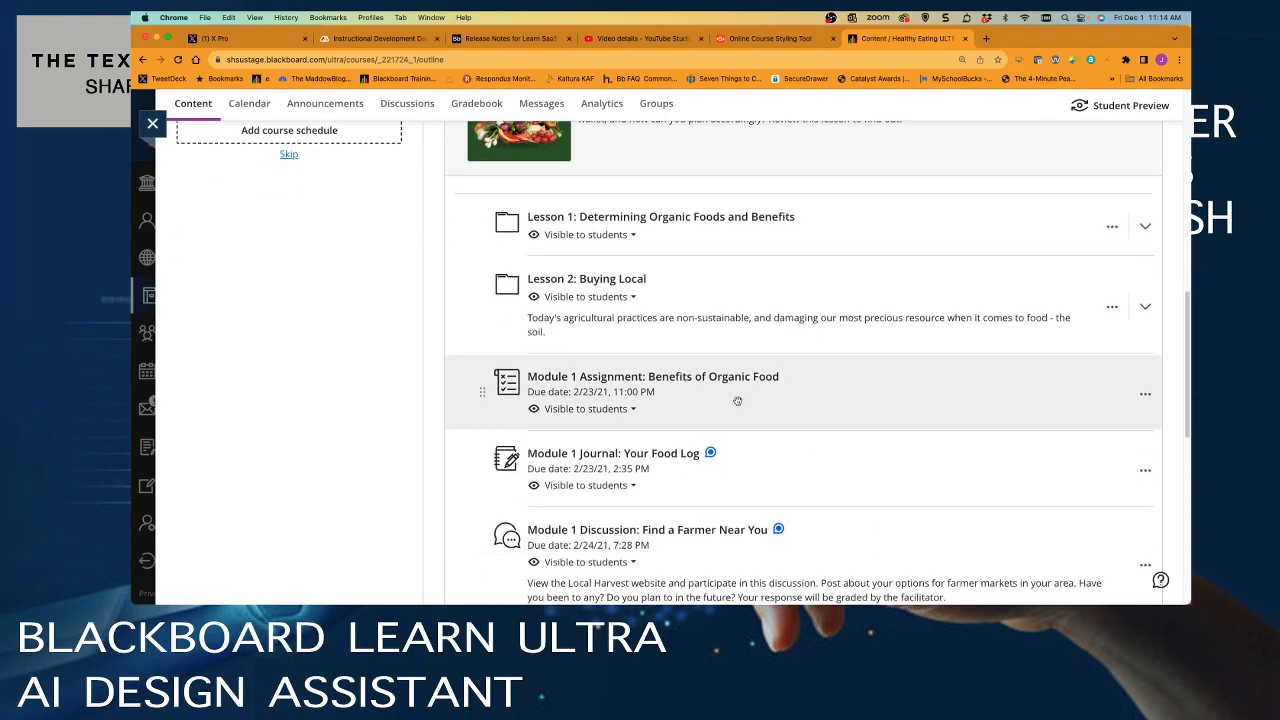
scroll(750, 442, down, 4)
scroll(753, 440, up, 3)
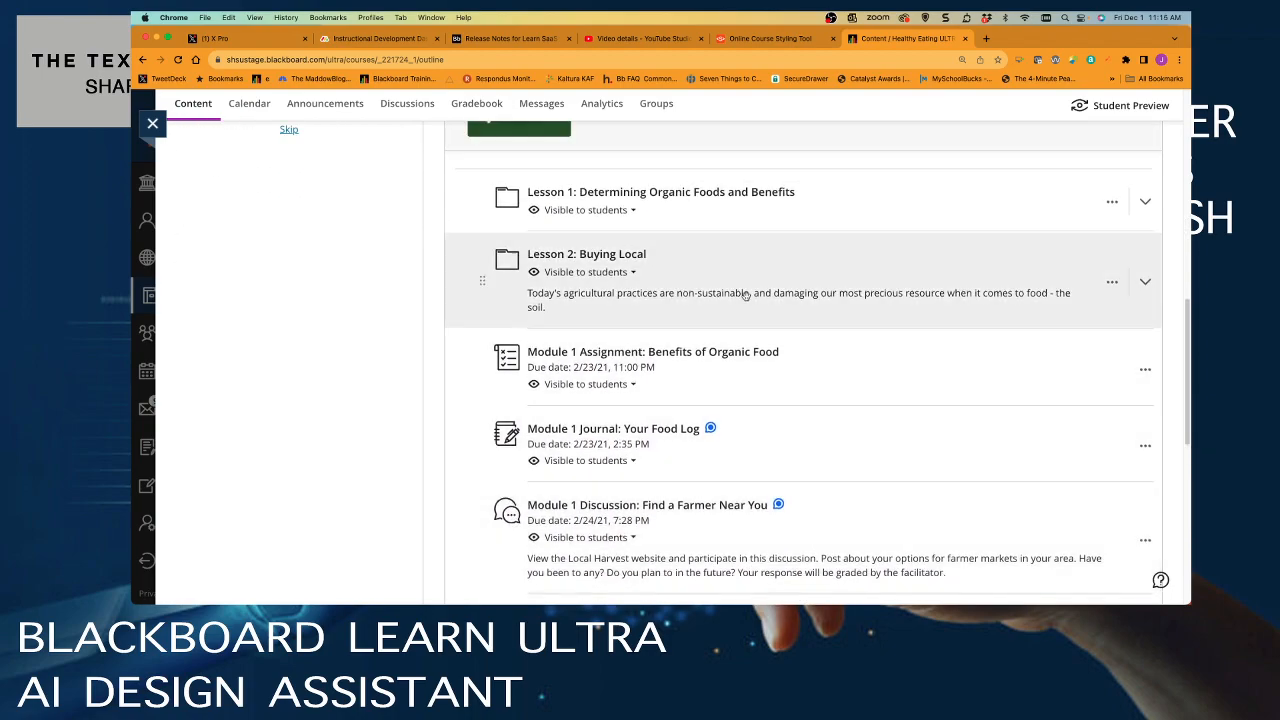
click(742, 275)
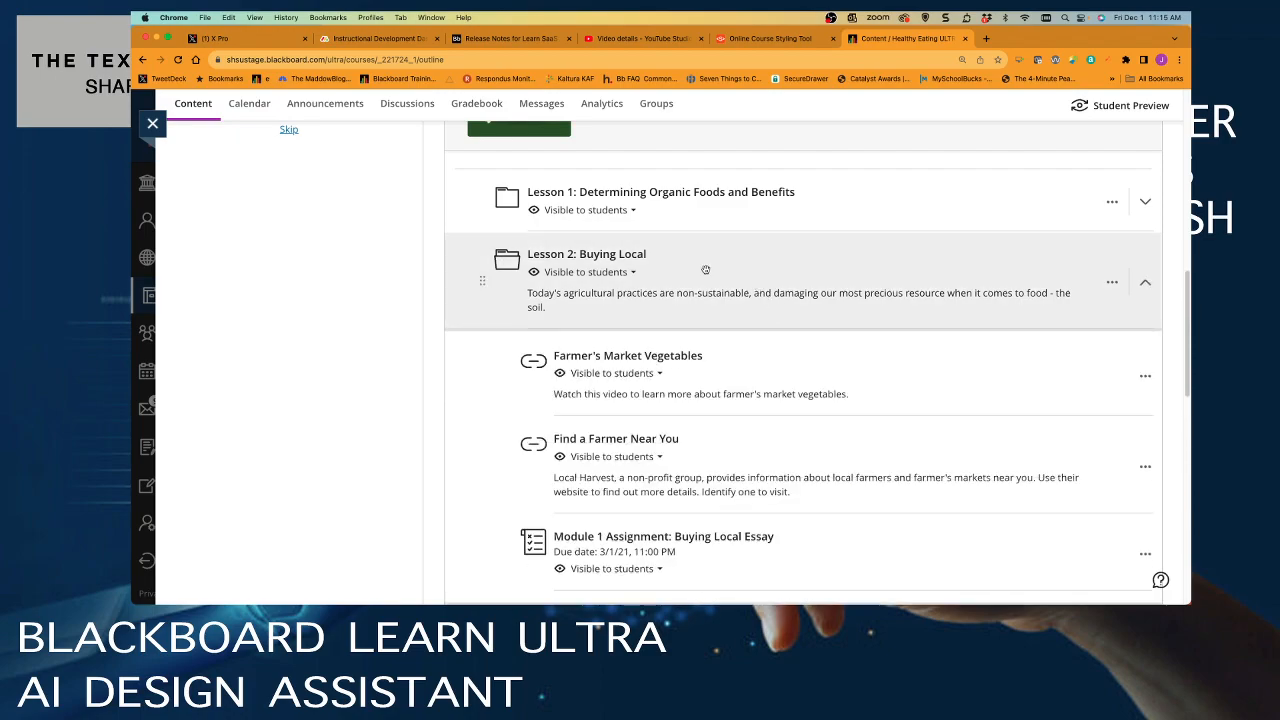
scroll(700, 420, down, 1)
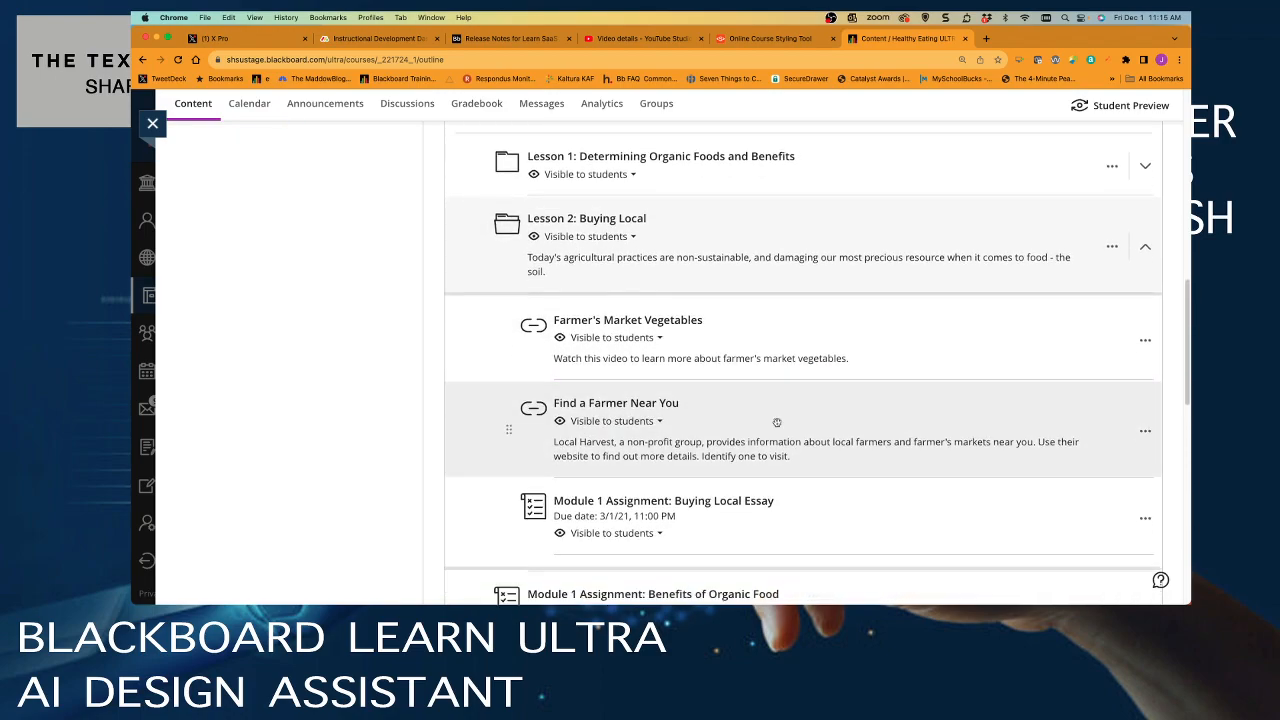
Step: View the Farmer's Market Vegetables video link, return to the course content, and collapse the Lesson 2 folder
click(665, 308)
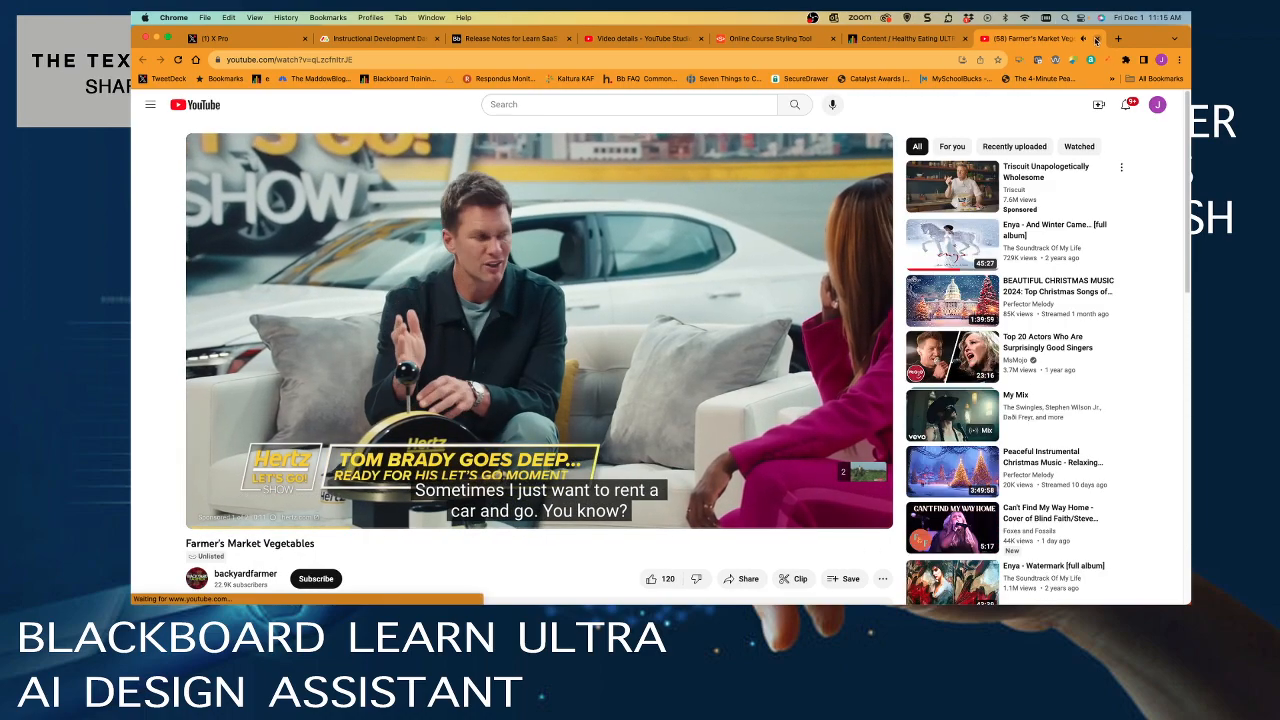
click(1096, 39)
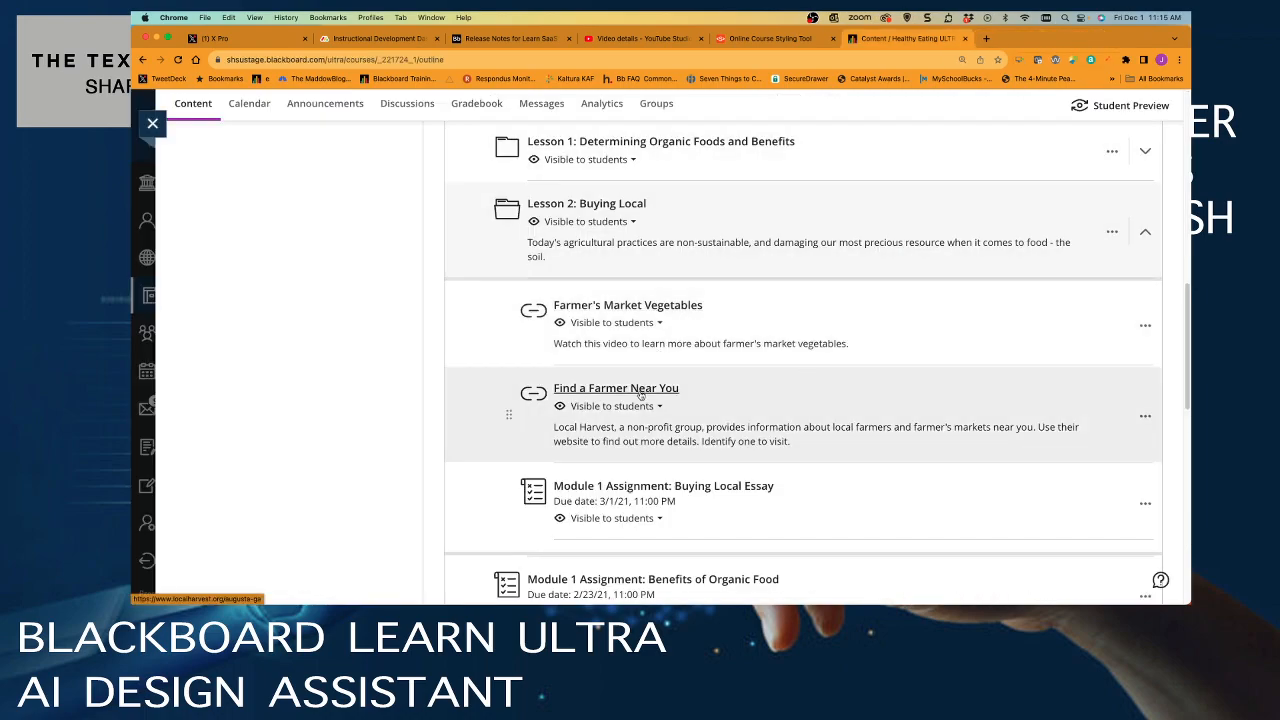
click(732, 220)
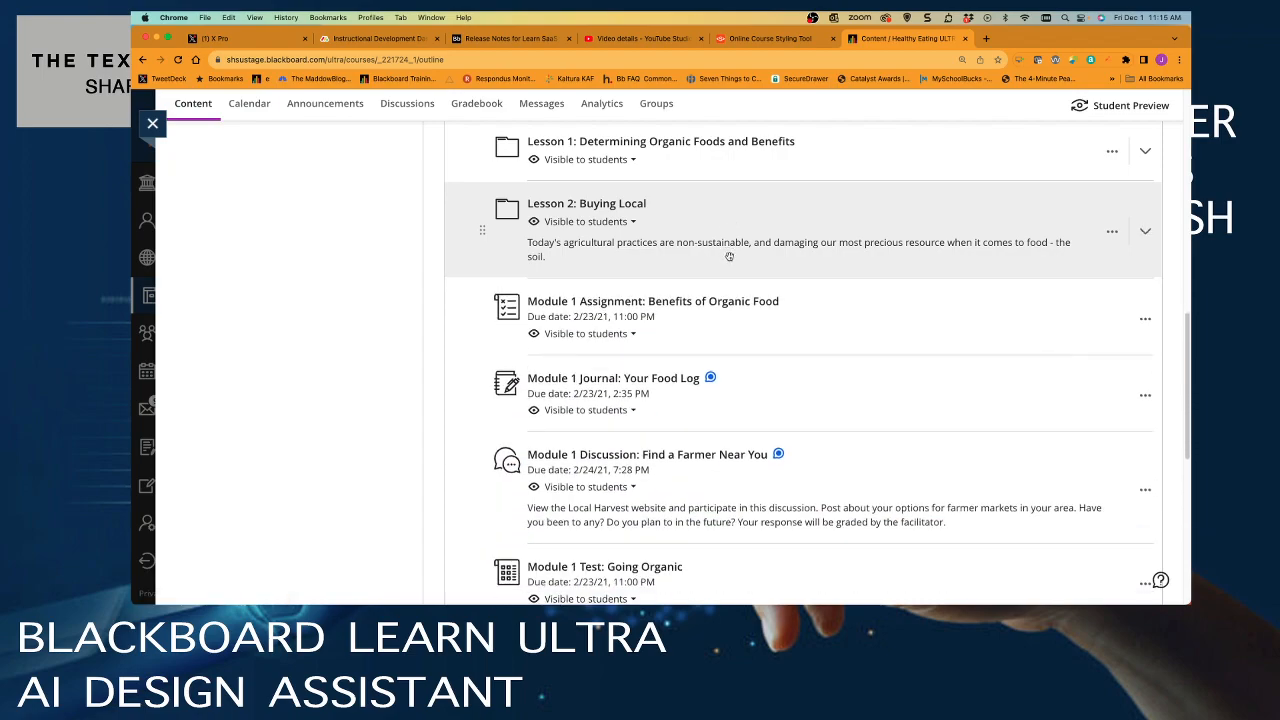
Step: Review the Determining Organic Foods and Benefits document in Lesson 1 down to its Organic Farming graphic, then close it and collapse the folder
scroll(729, 256, up, 2)
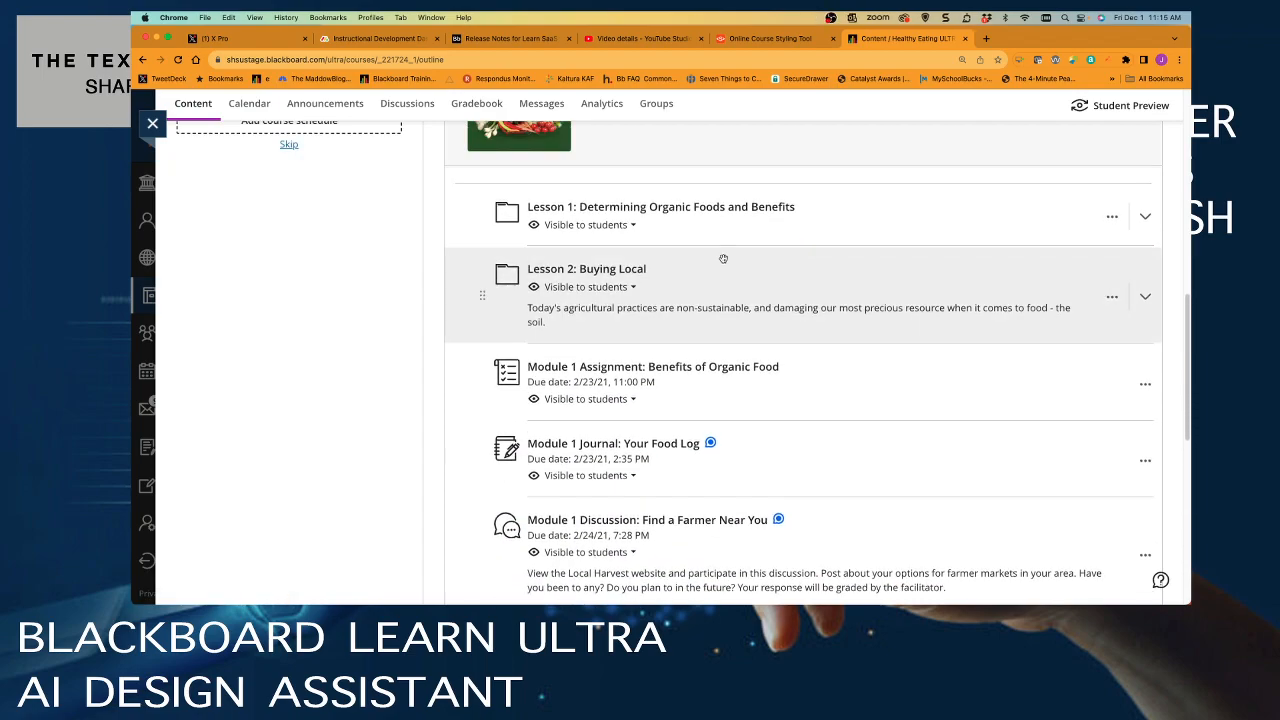
scroll(723, 258, up, 2)
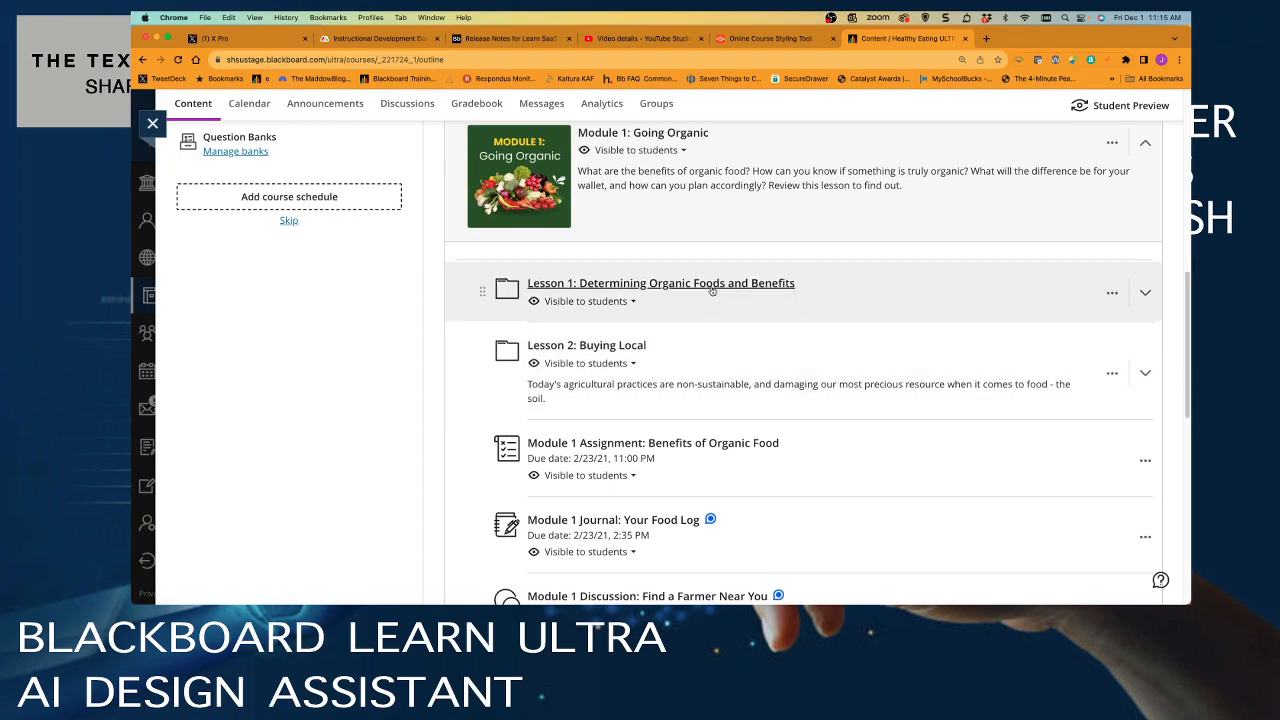
click(712, 290)
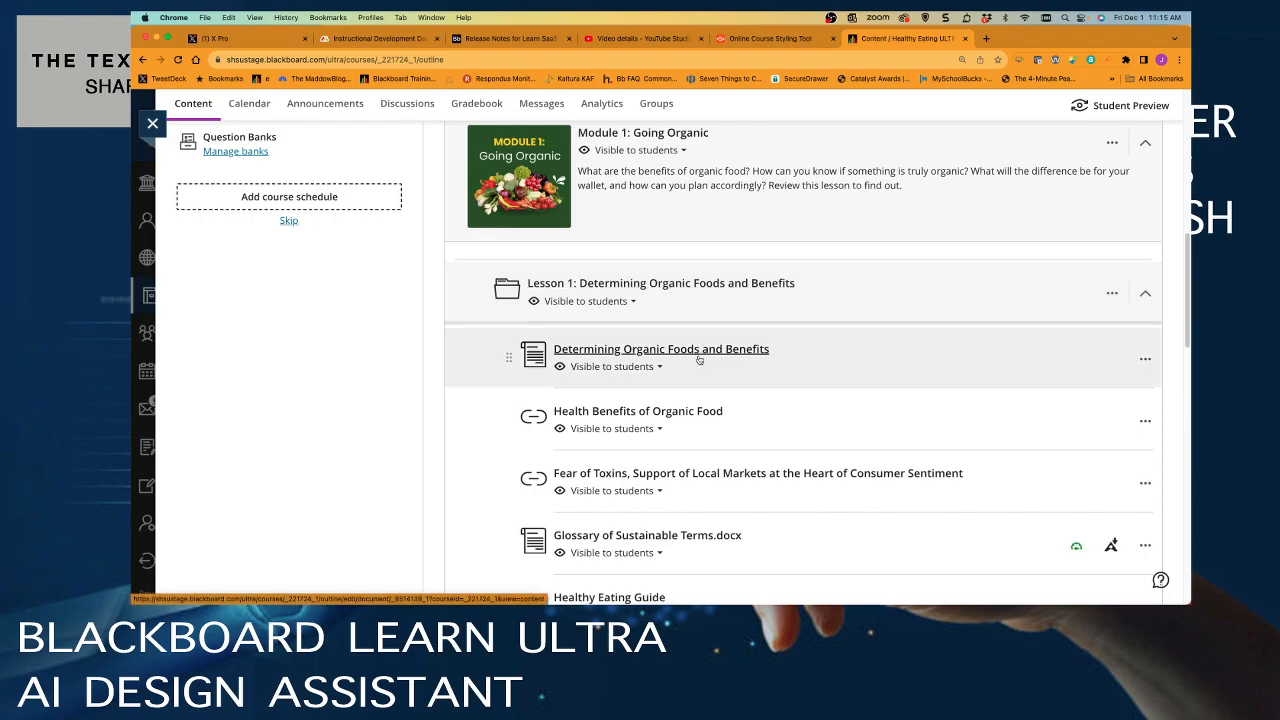
click(698, 359)
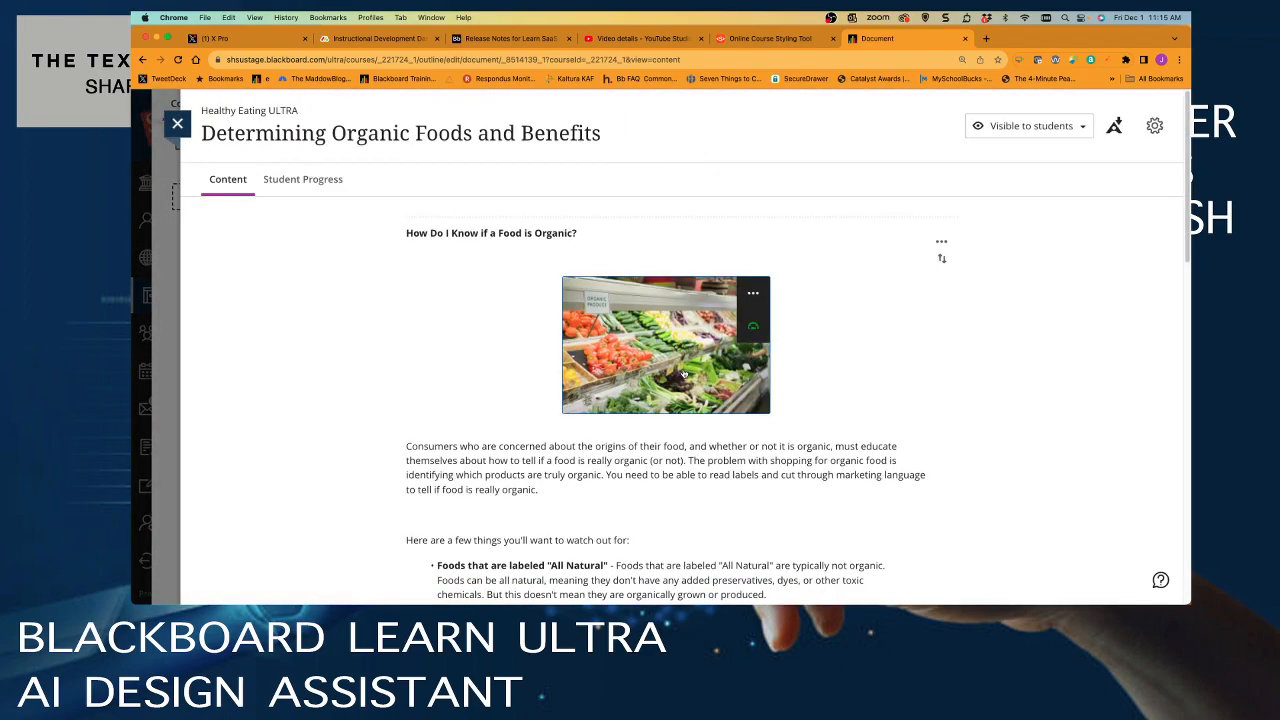
scroll(690, 365, down, 10)
scroll(683, 369, down, 5)
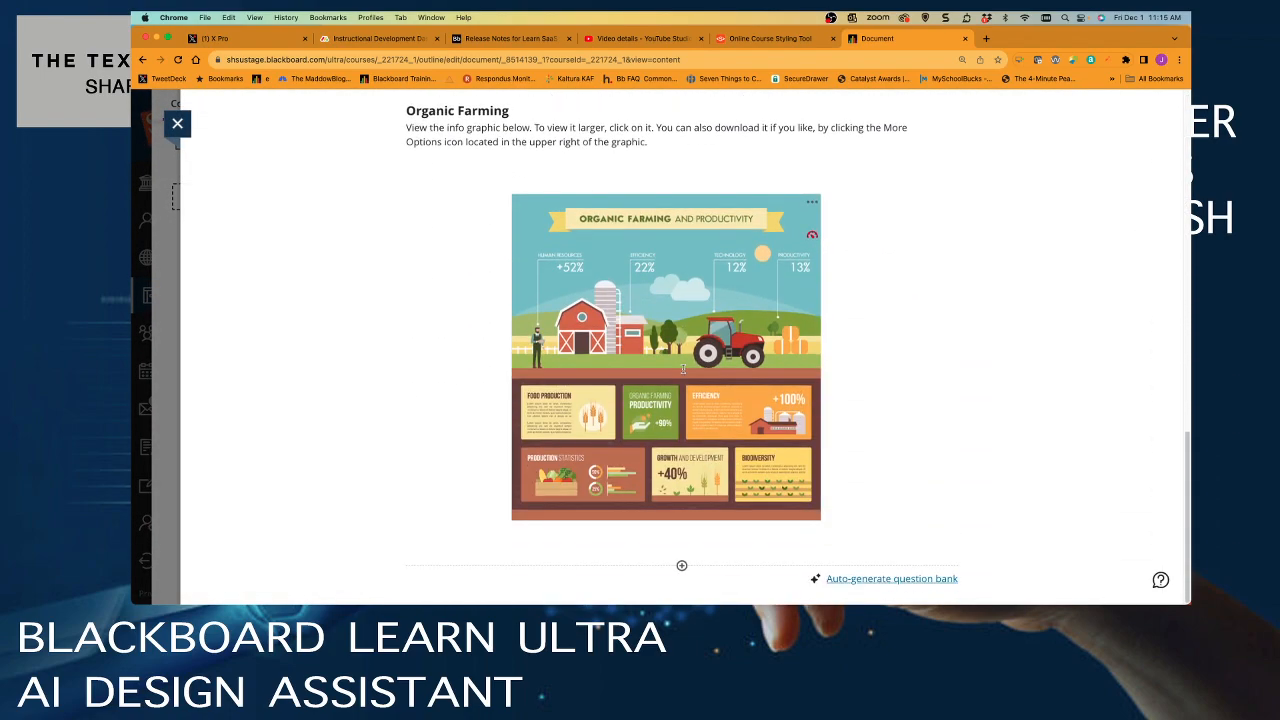
scroll(683, 369, up, 10)
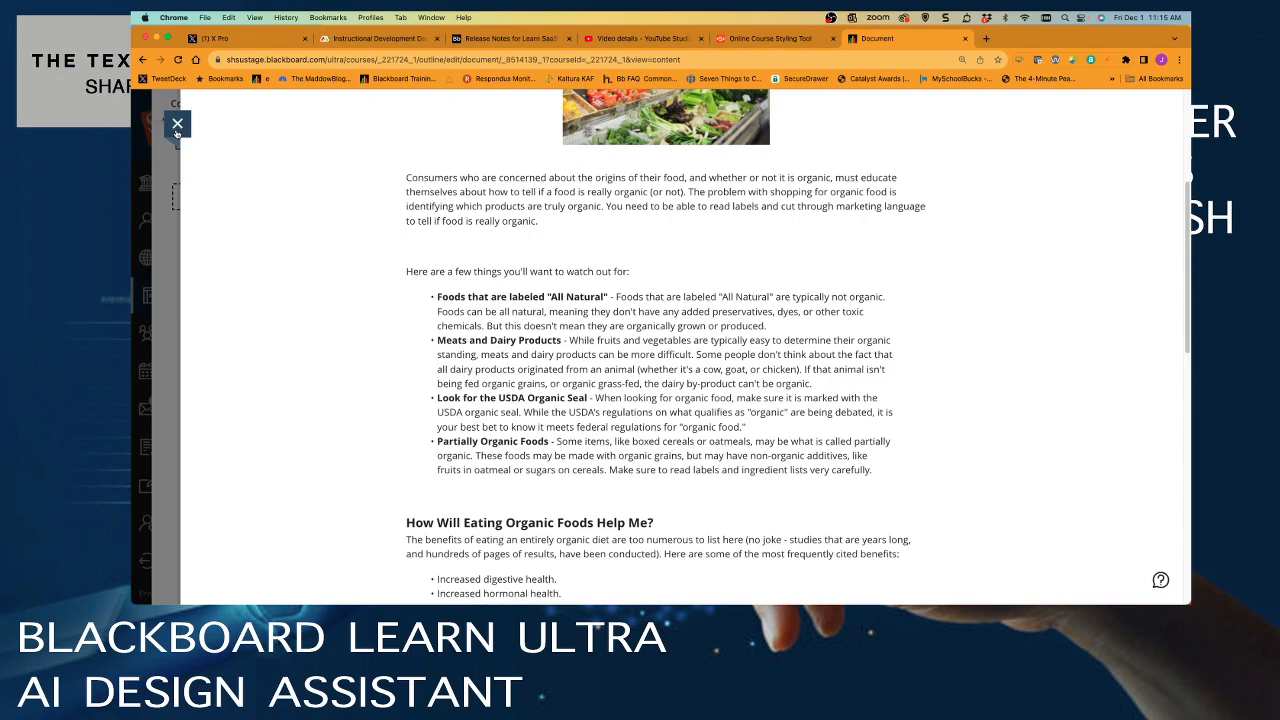
click(177, 125)
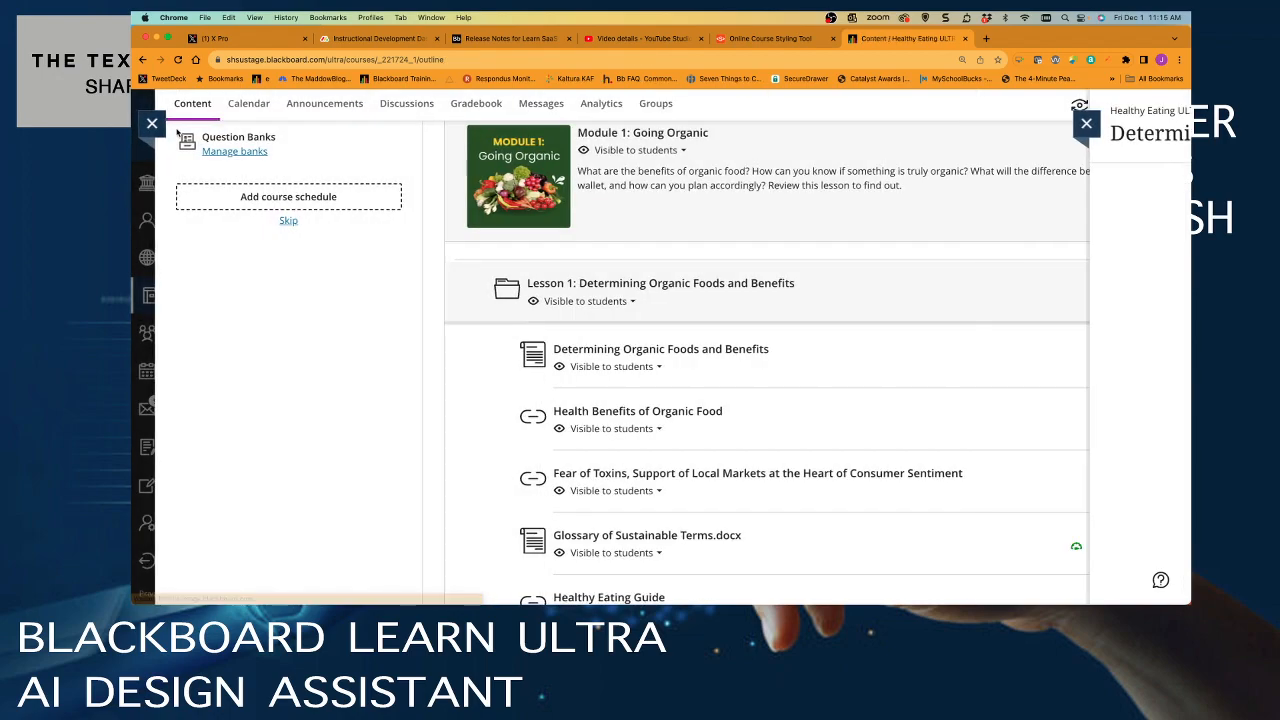
click(893, 299)
Step: Expand the Lesson 2: Buying Local folder and create a new journal below Module 1 Assignment: Buying Local Essay
click(836, 377)
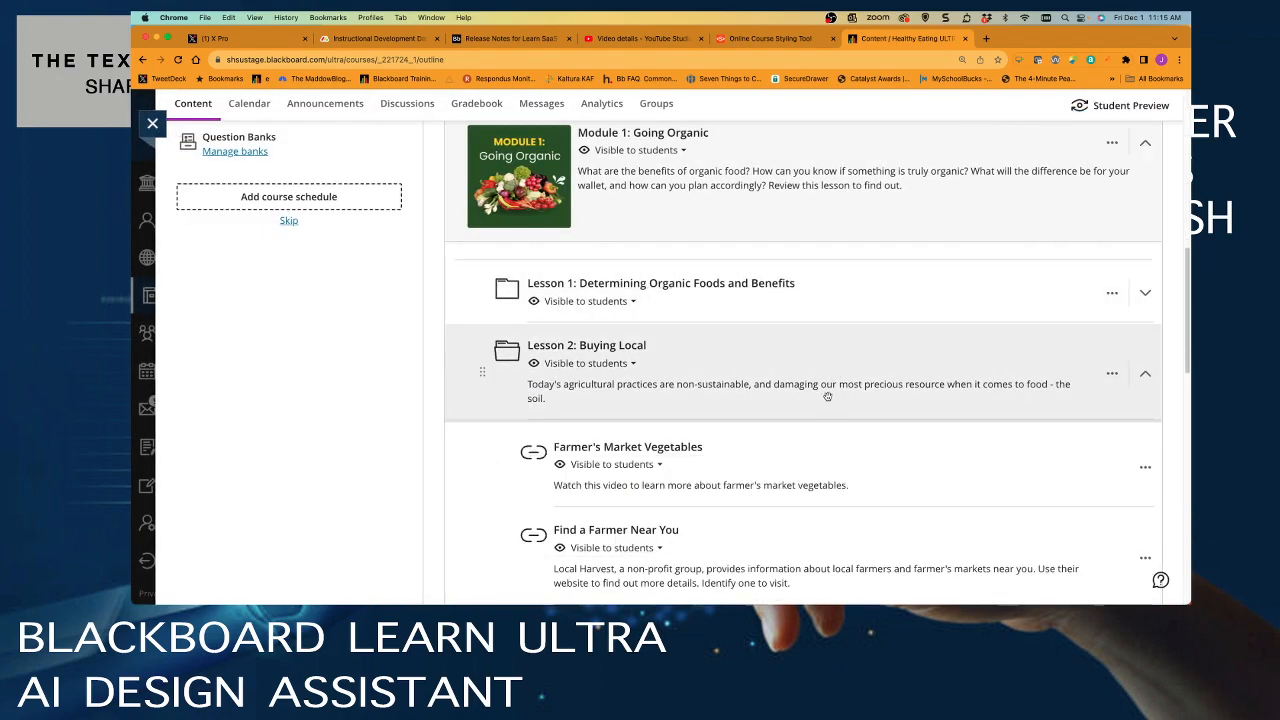
scroll(829, 397, down, 3)
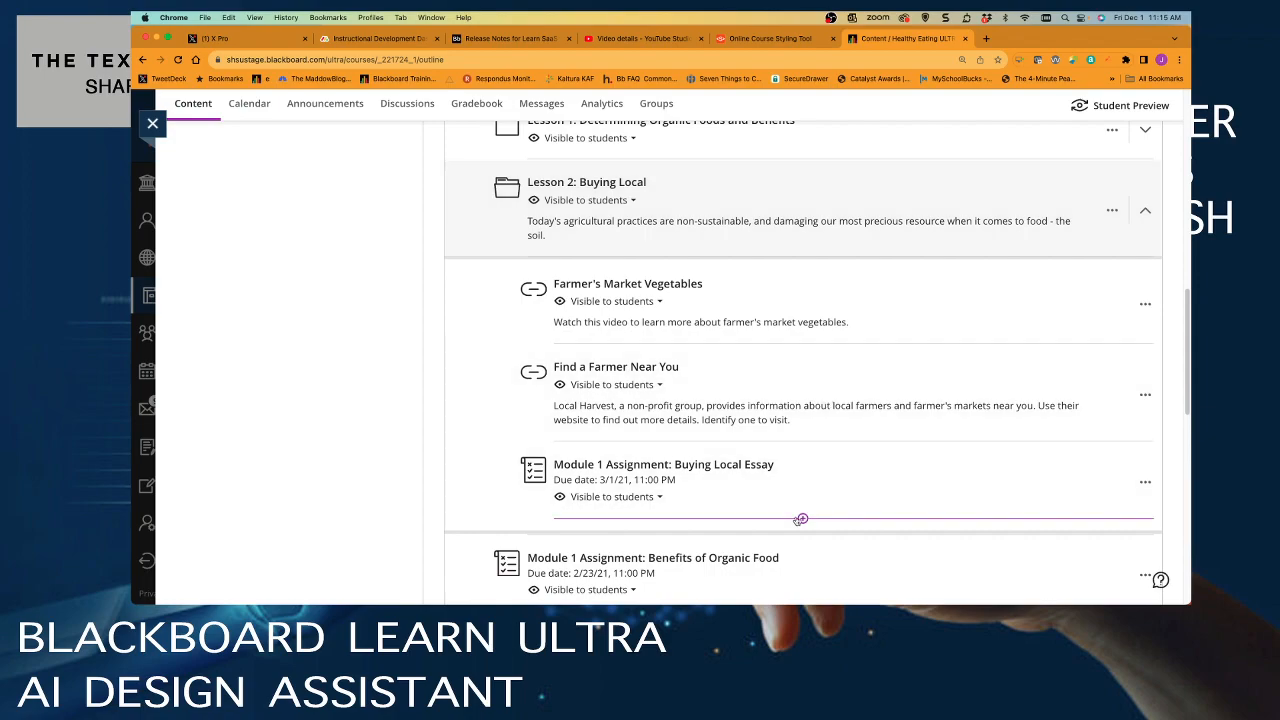
click(801, 519)
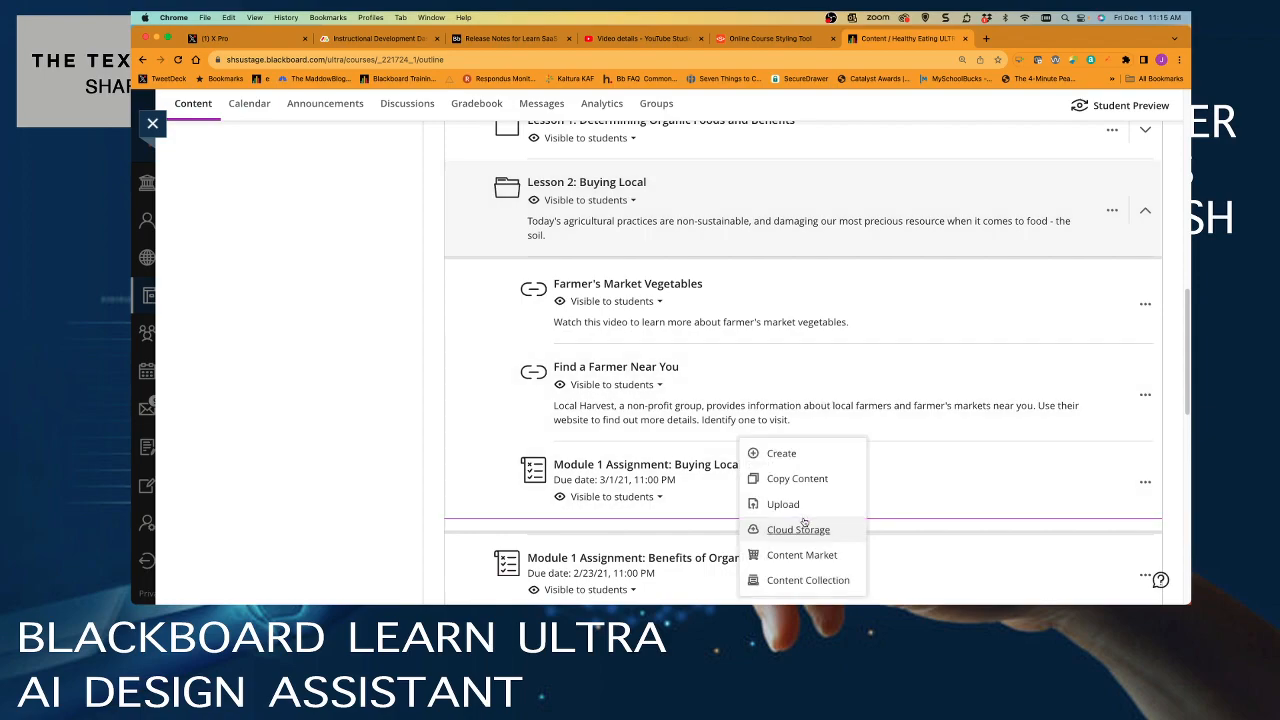
click(794, 455)
scroll(940, 500, down, 2)
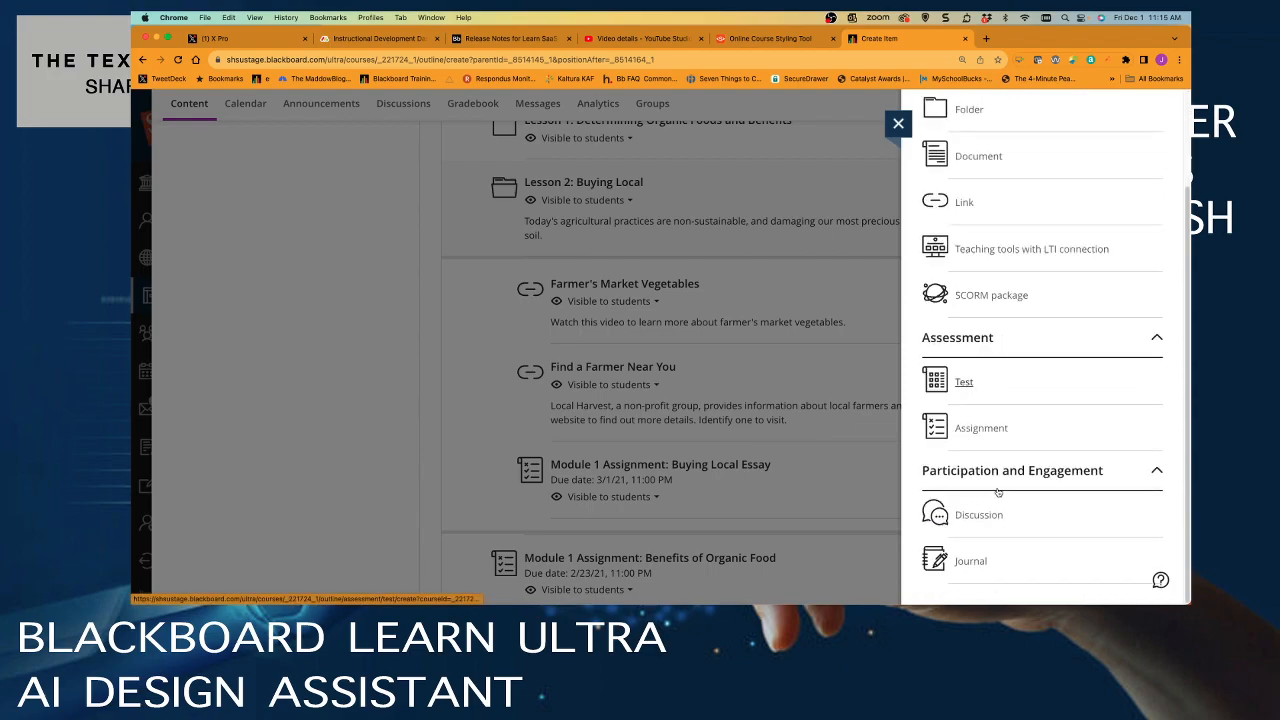
click(946, 565)
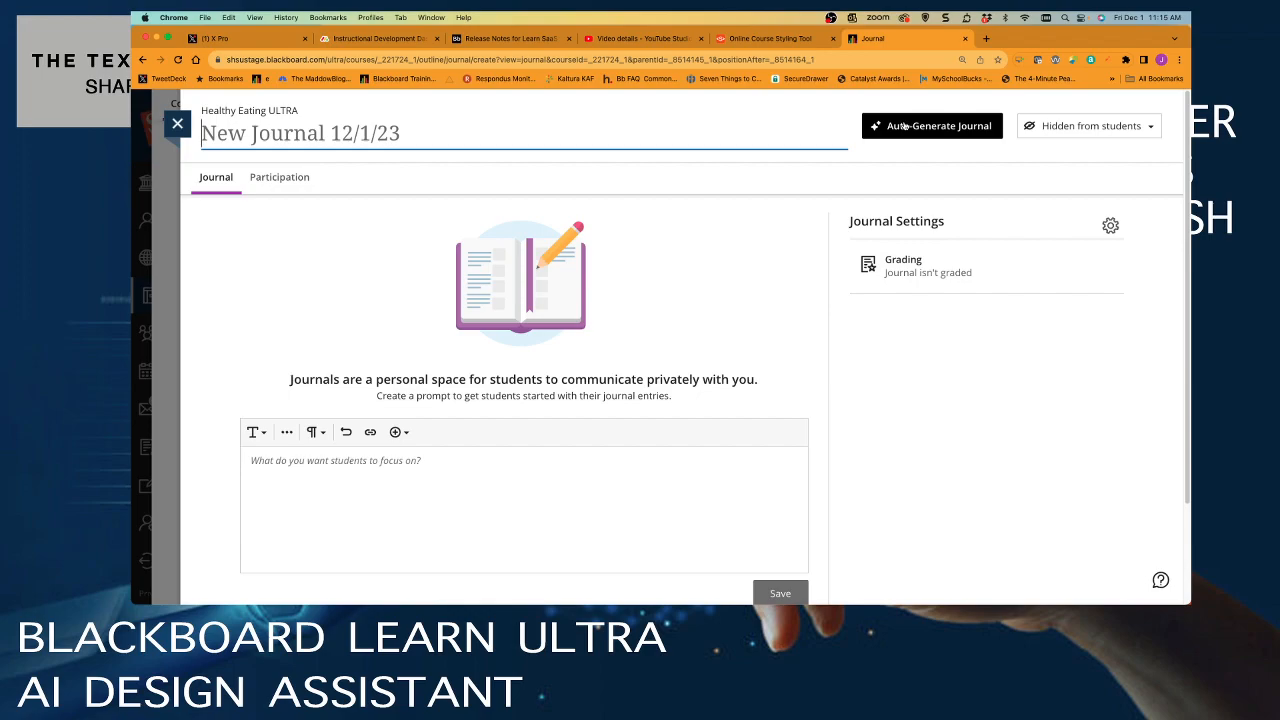
Step: Auto-generate journal suggestions with the cognitive level at Inspire me! and add "Creating a Sustainable Food System"
click(903, 126)
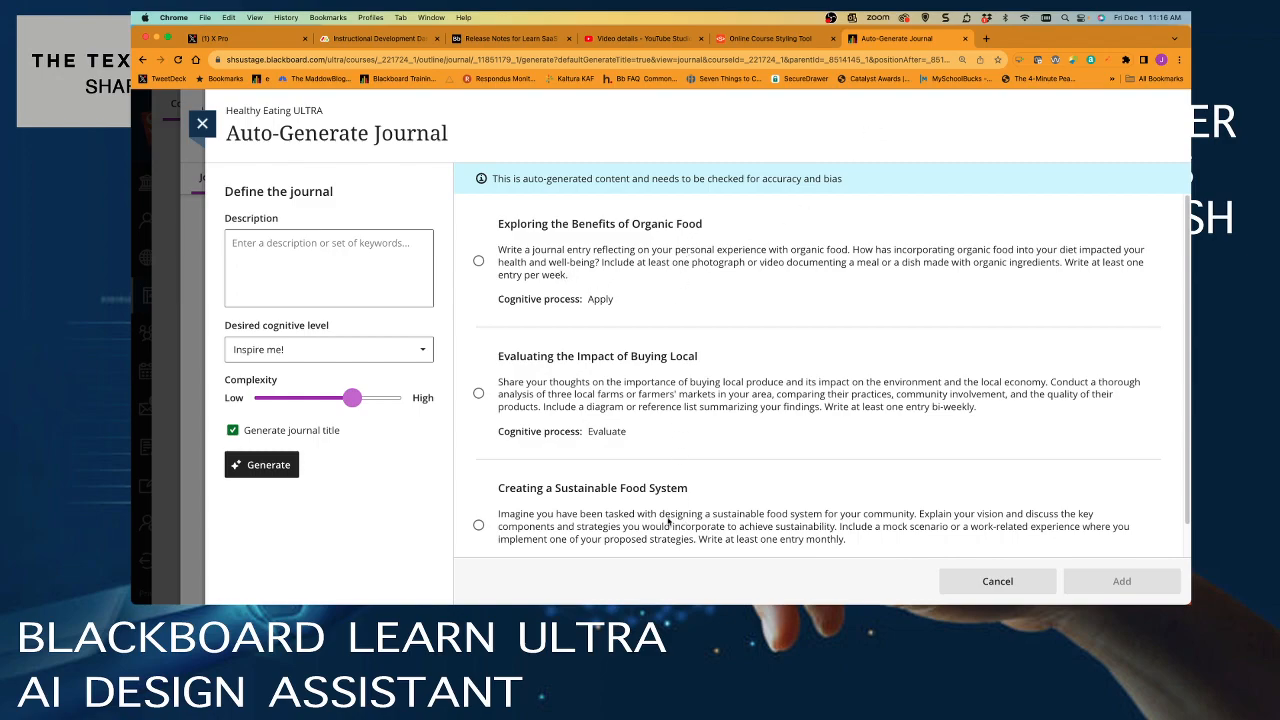
scroll(690, 481, down, 1)
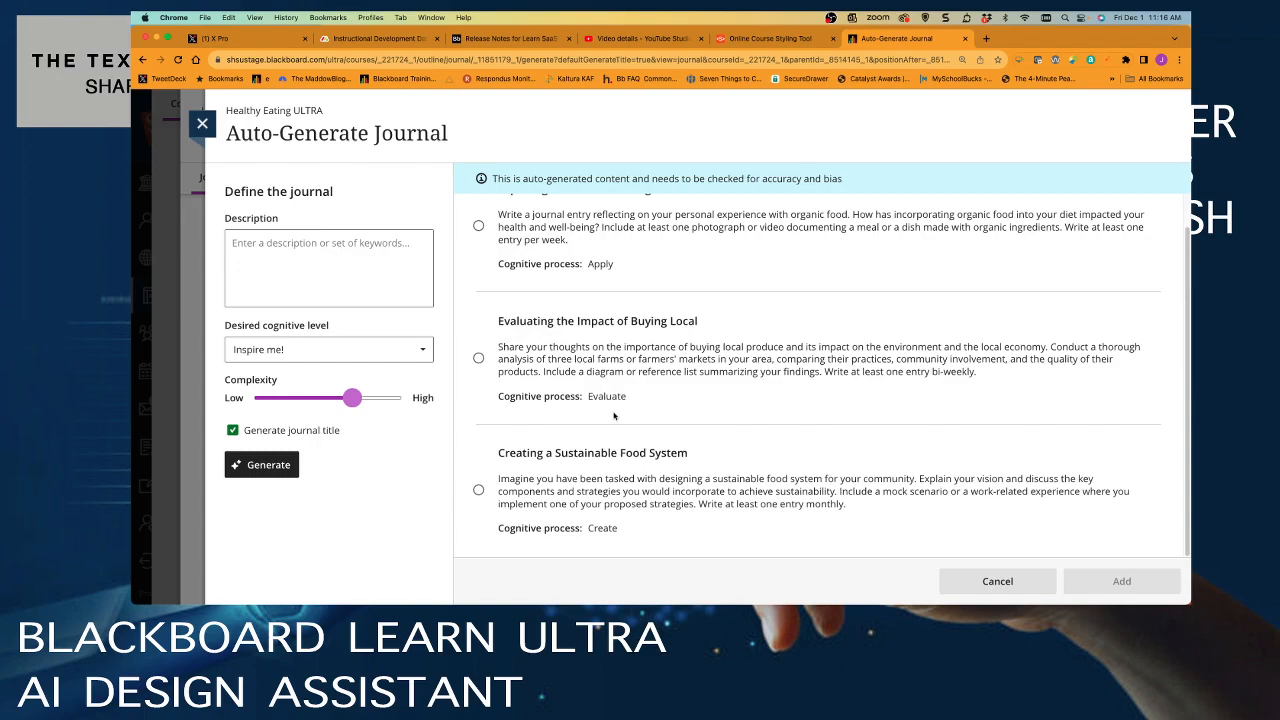
click(260, 248)
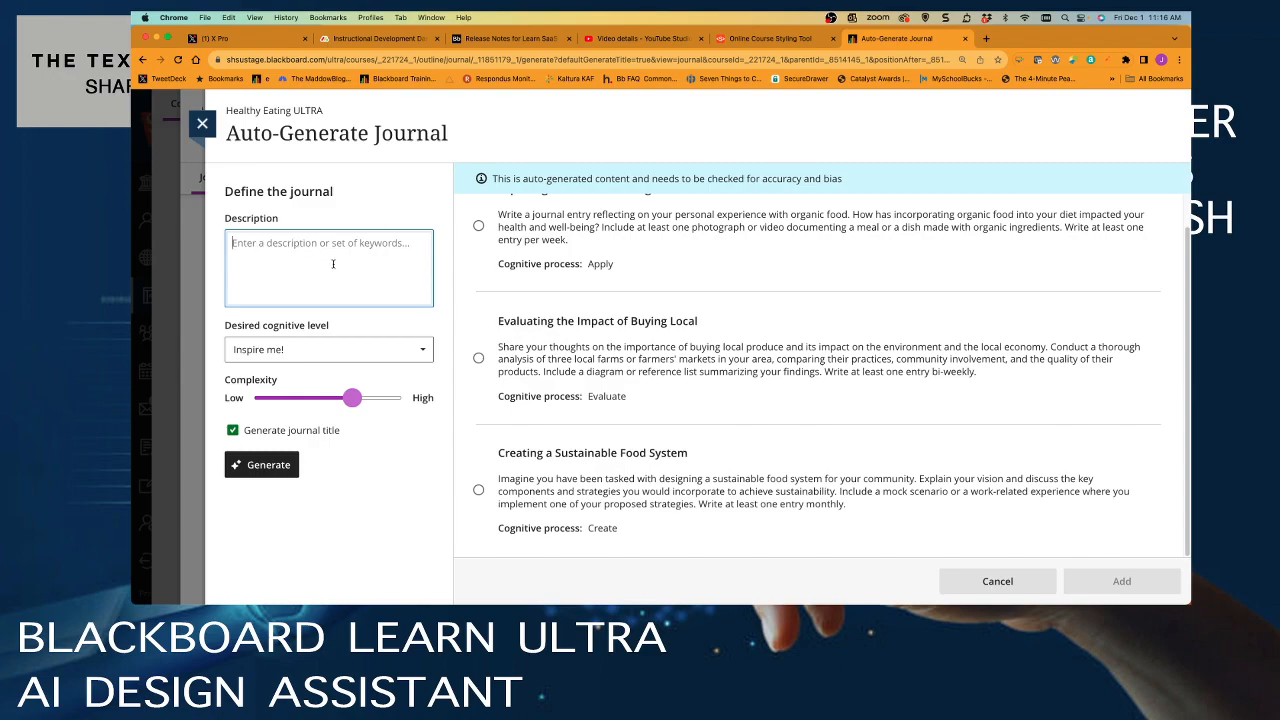
click(480, 359)
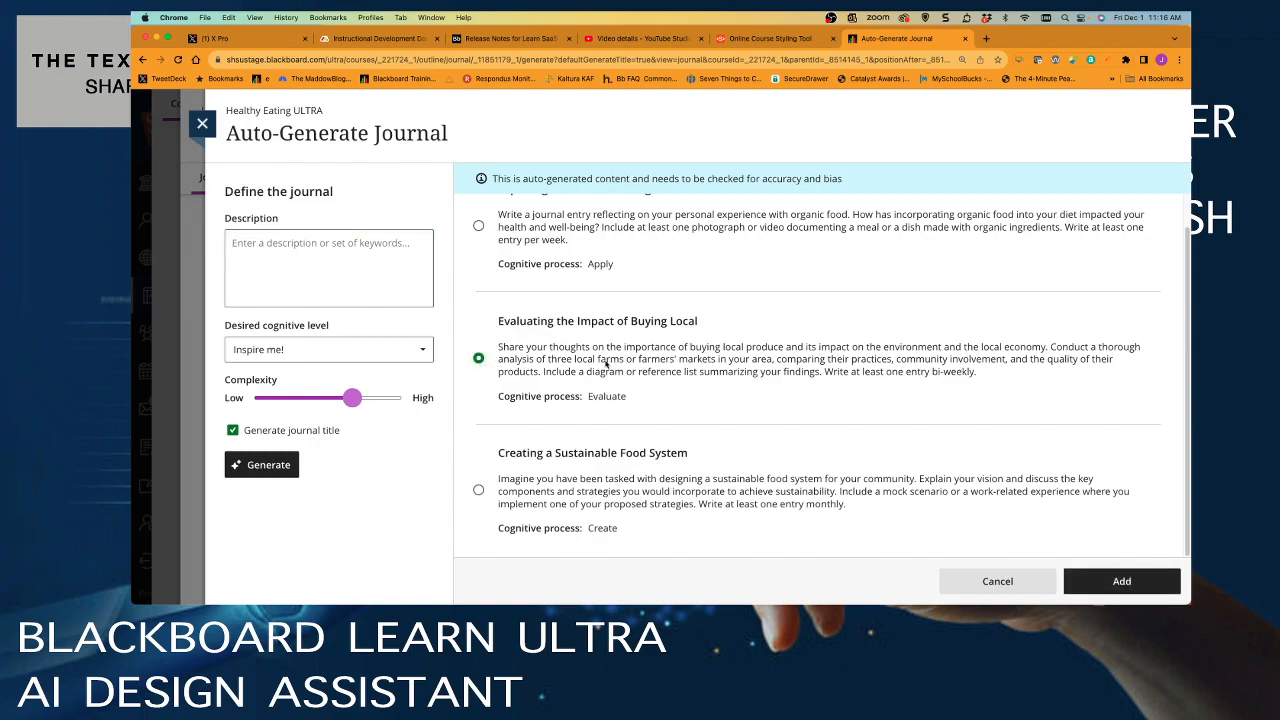
click(479, 491)
click(1119, 587)
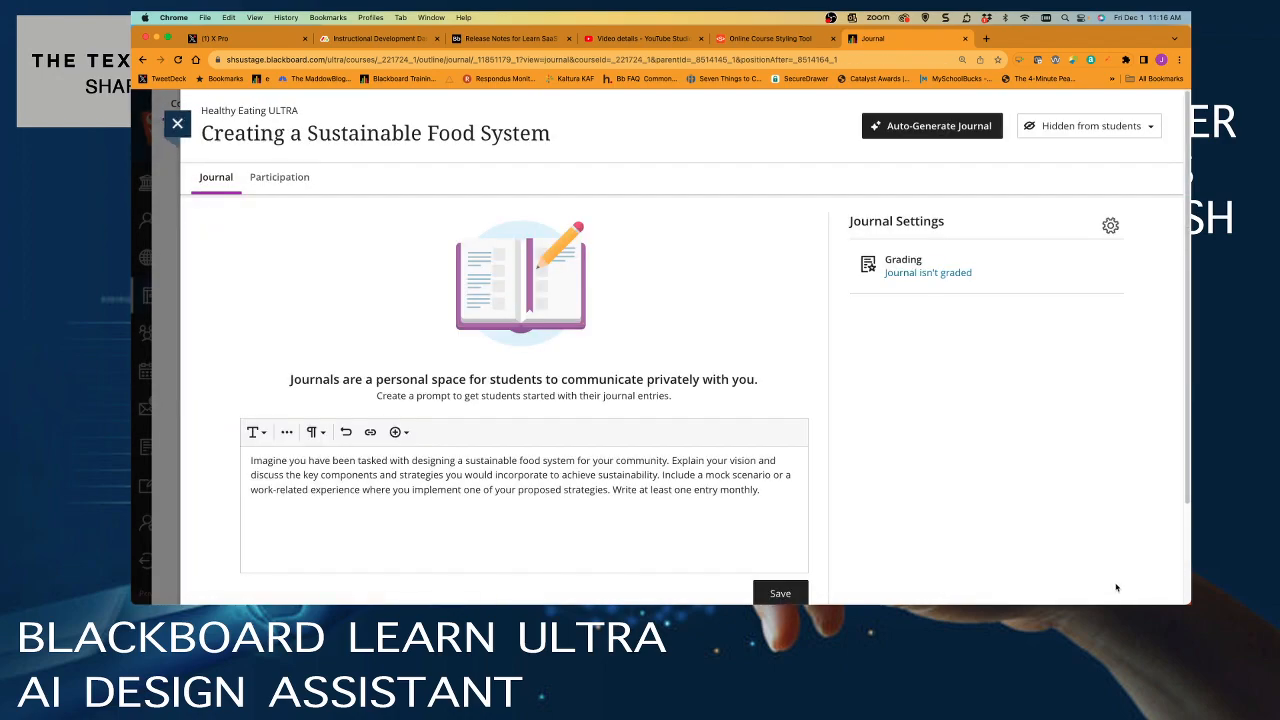
Step: Make the journal graded with a maximum of 25 points, save its settings, and close the journal
click(934, 273)
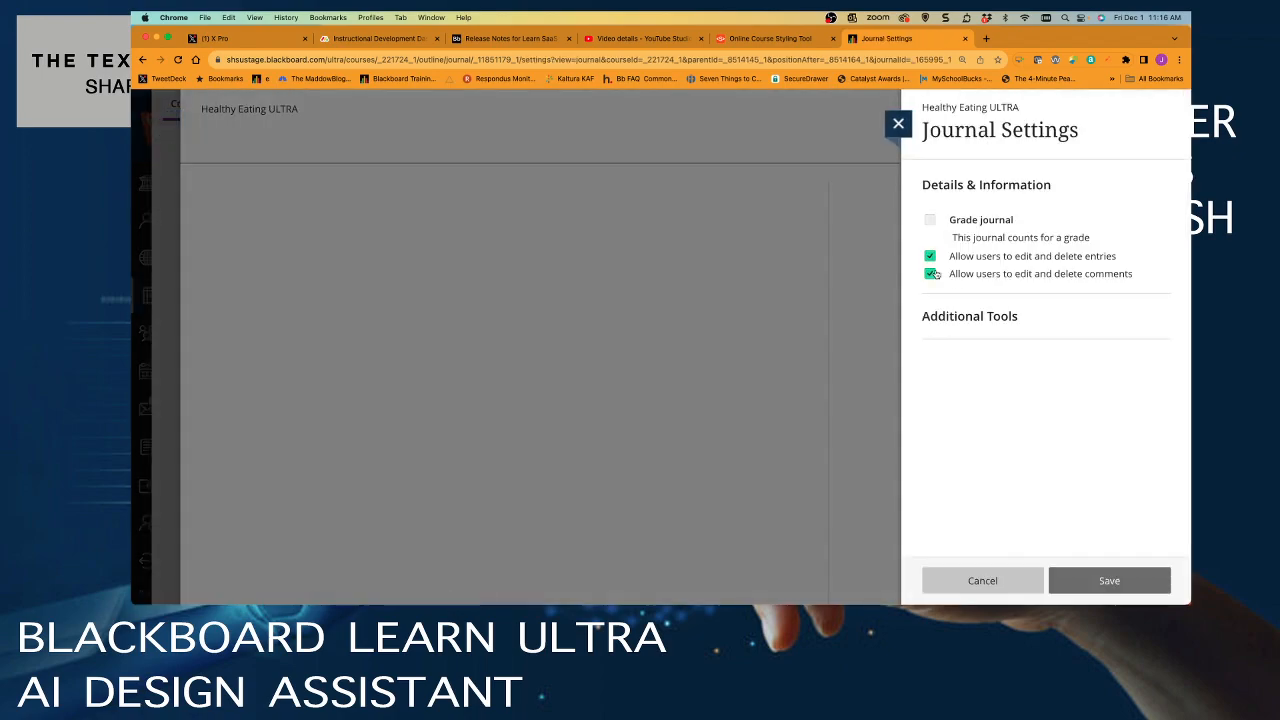
click(929, 221)
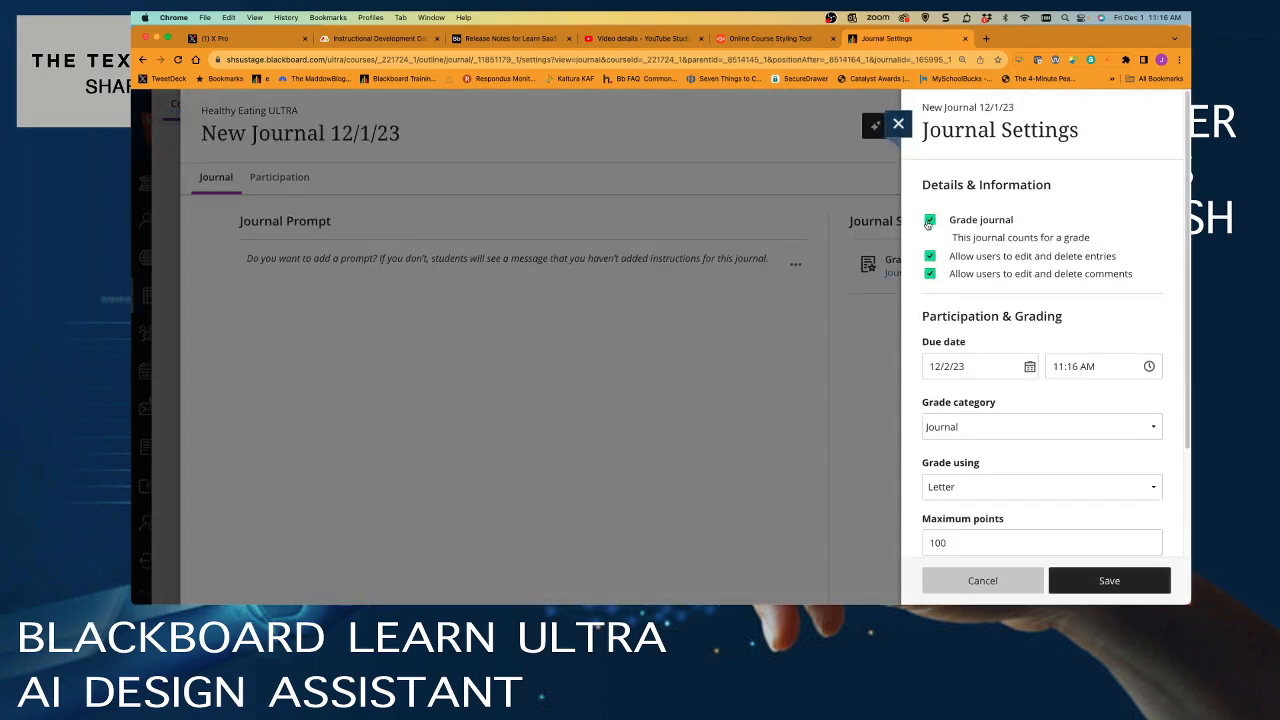
scroll(986, 494, down, 2)
click(960, 470)
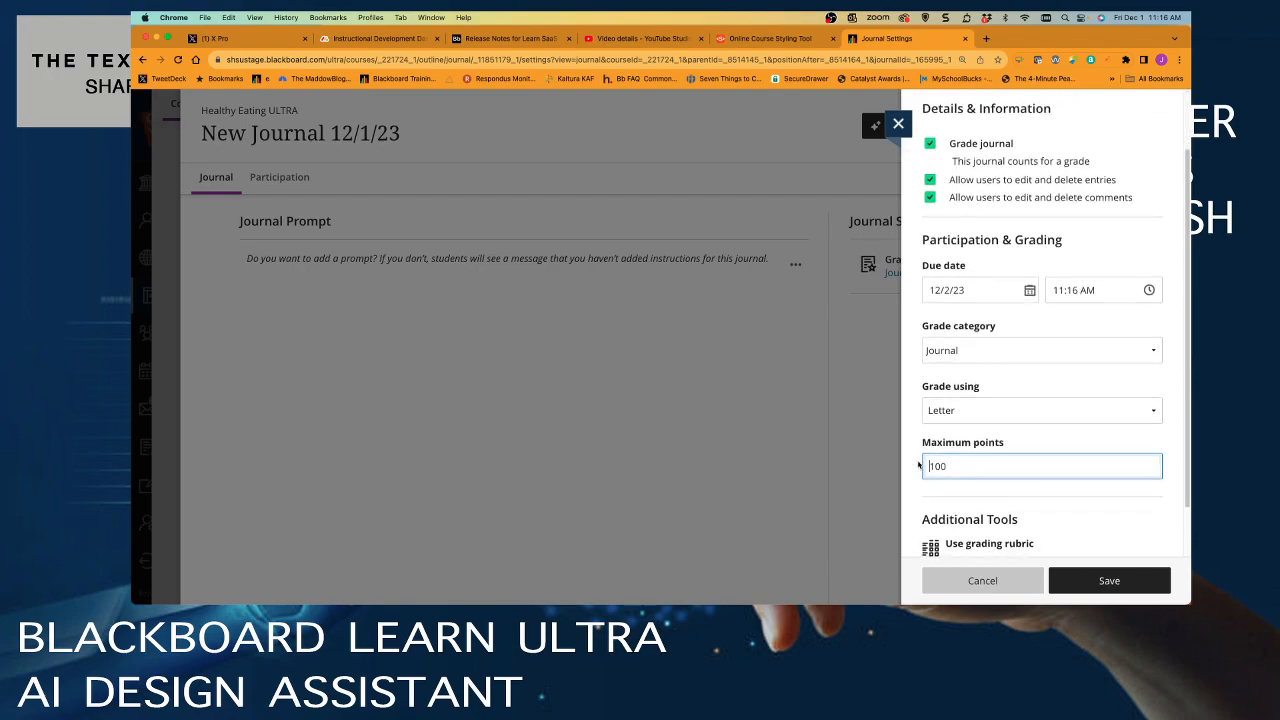
drag(946, 466, 926, 462)
text(25)
click(1133, 590)
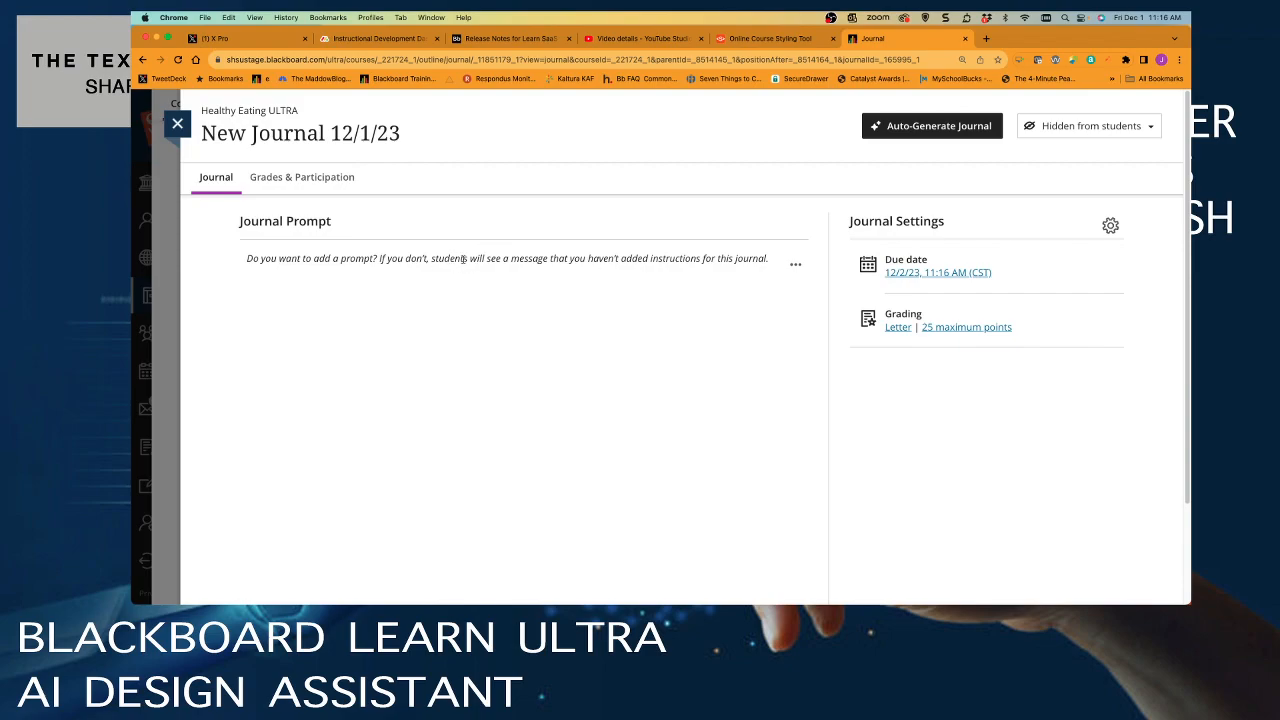
click(795, 266)
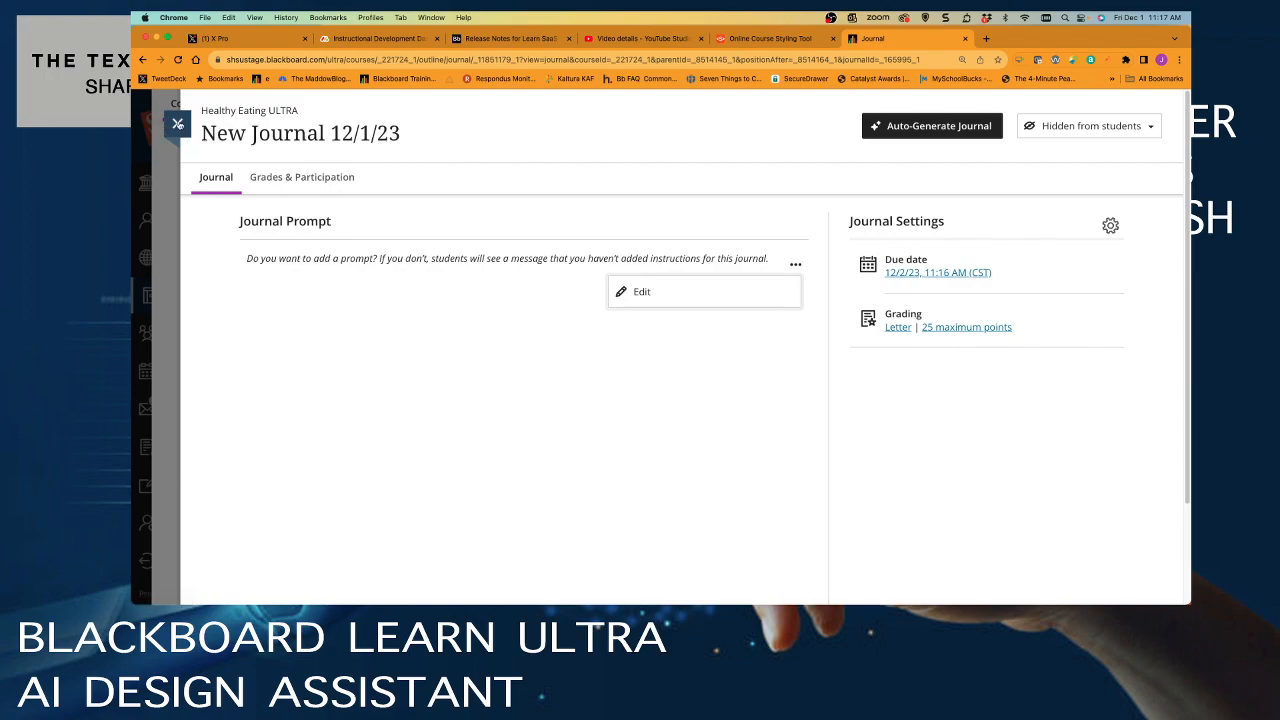
click(177, 123)
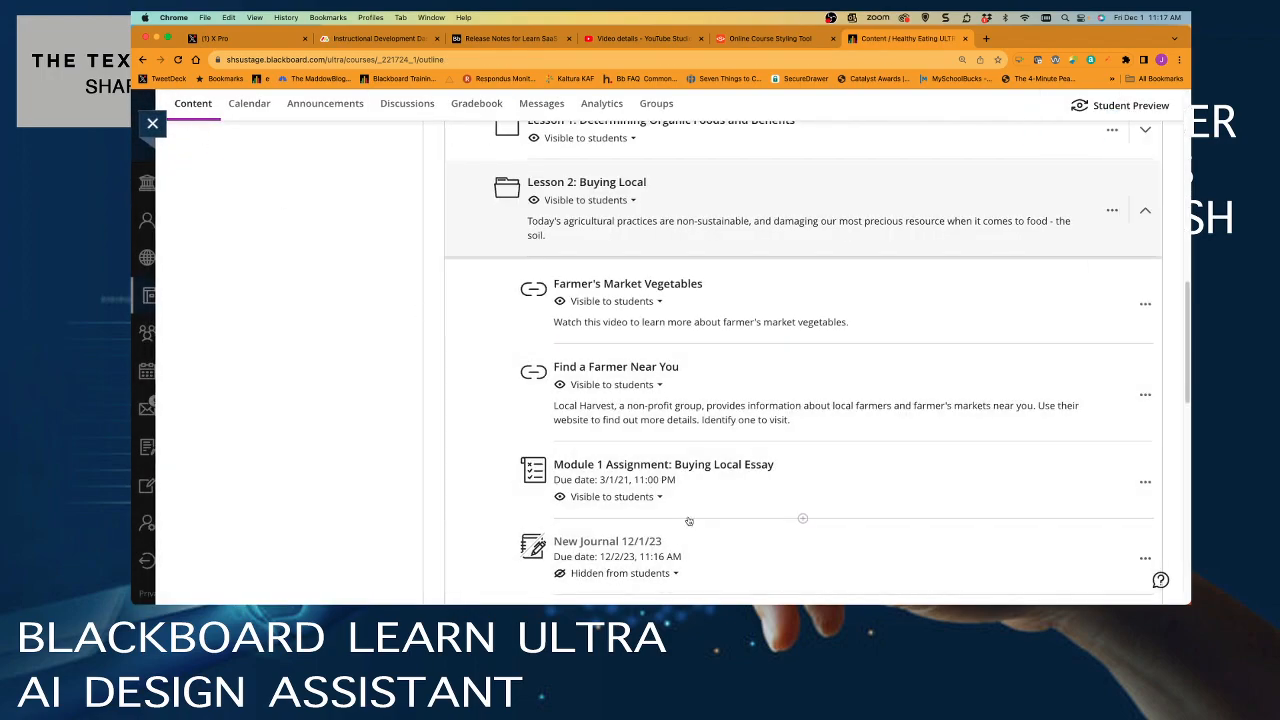
scroll(700, 534, down, 4)
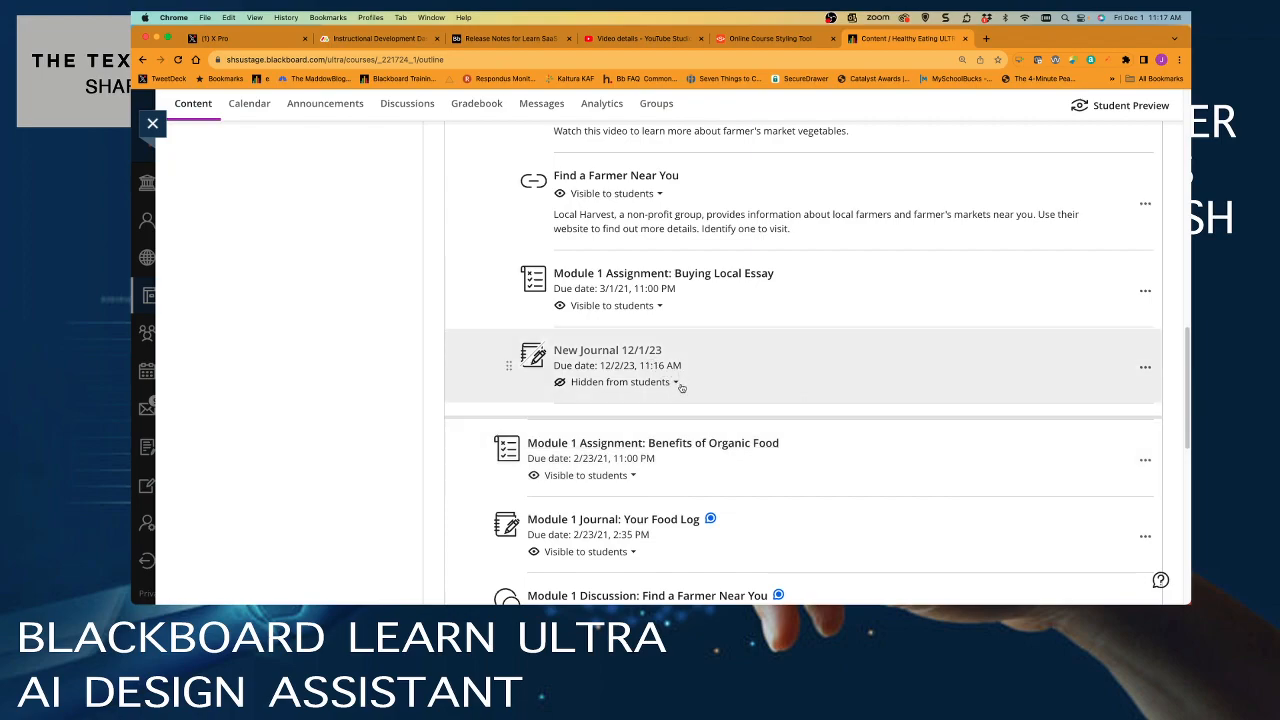
click(608, 383)
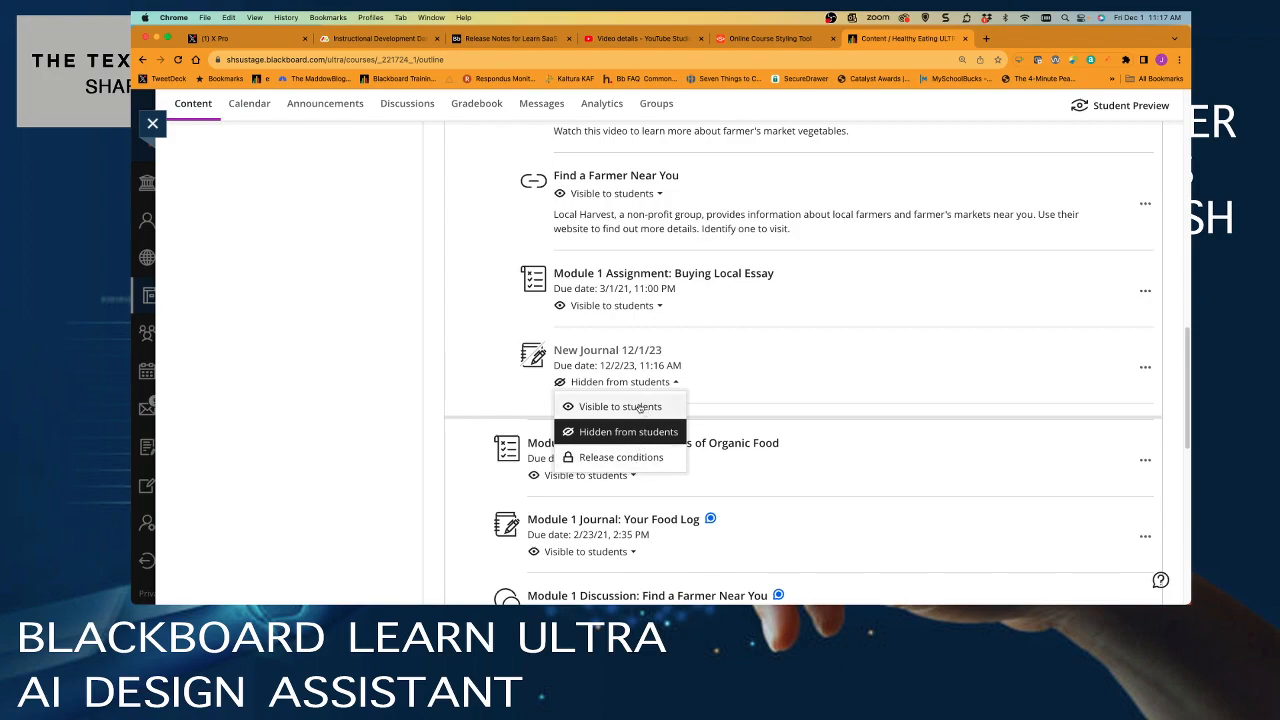
click(143, 127)
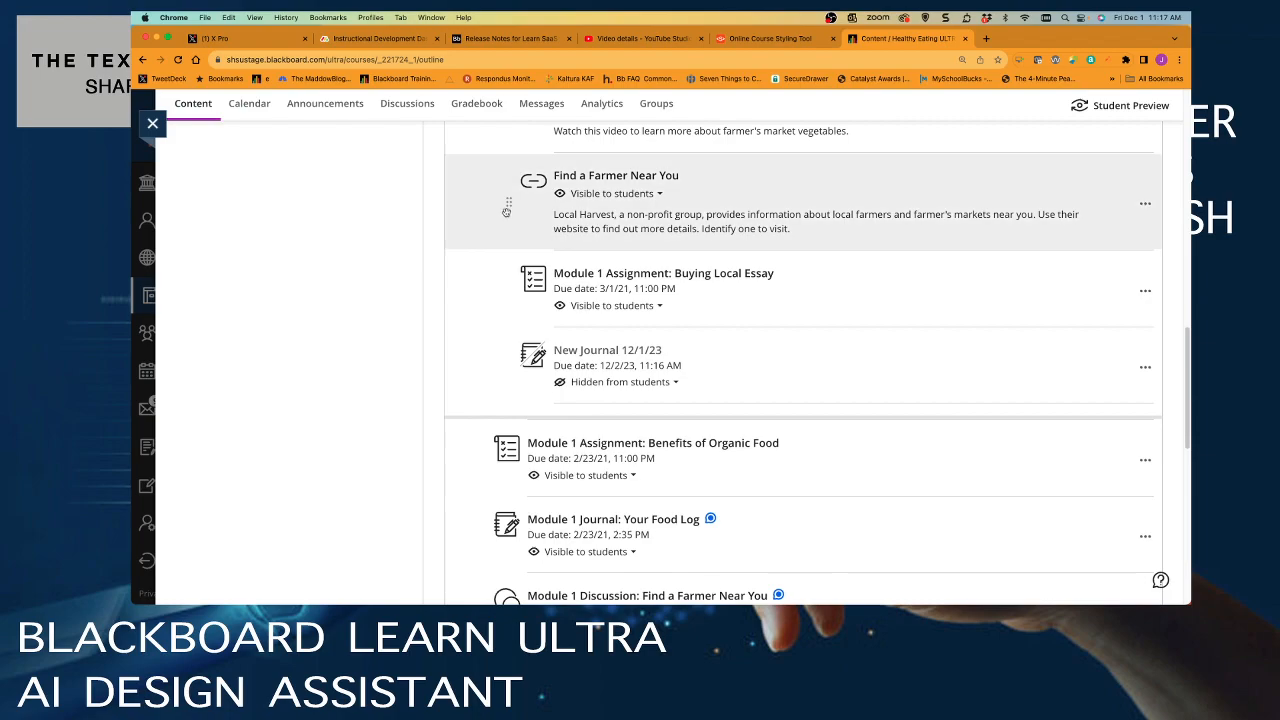
Step: Leave the course, reopen Healthy Eating ULTRA from the course list, and expand Module 1: Going Organic
click(146, 123)
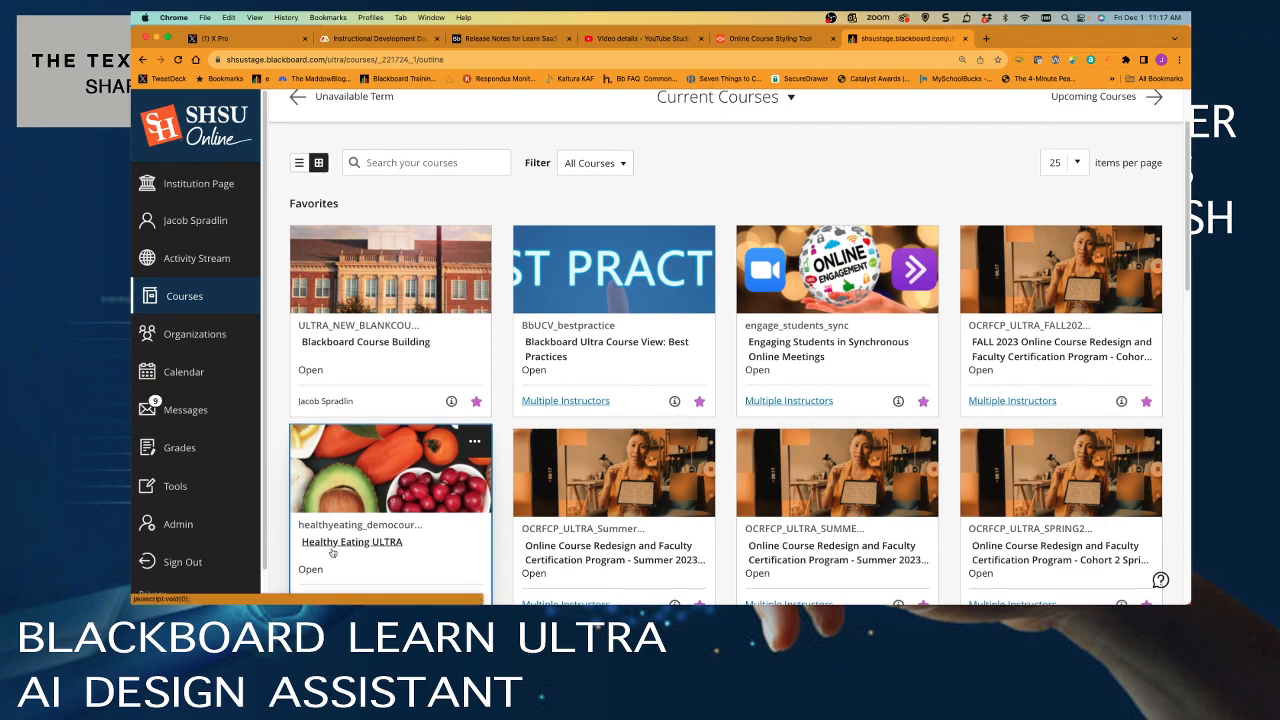
click(340, 545)
scroll(652, 473, down, 10)
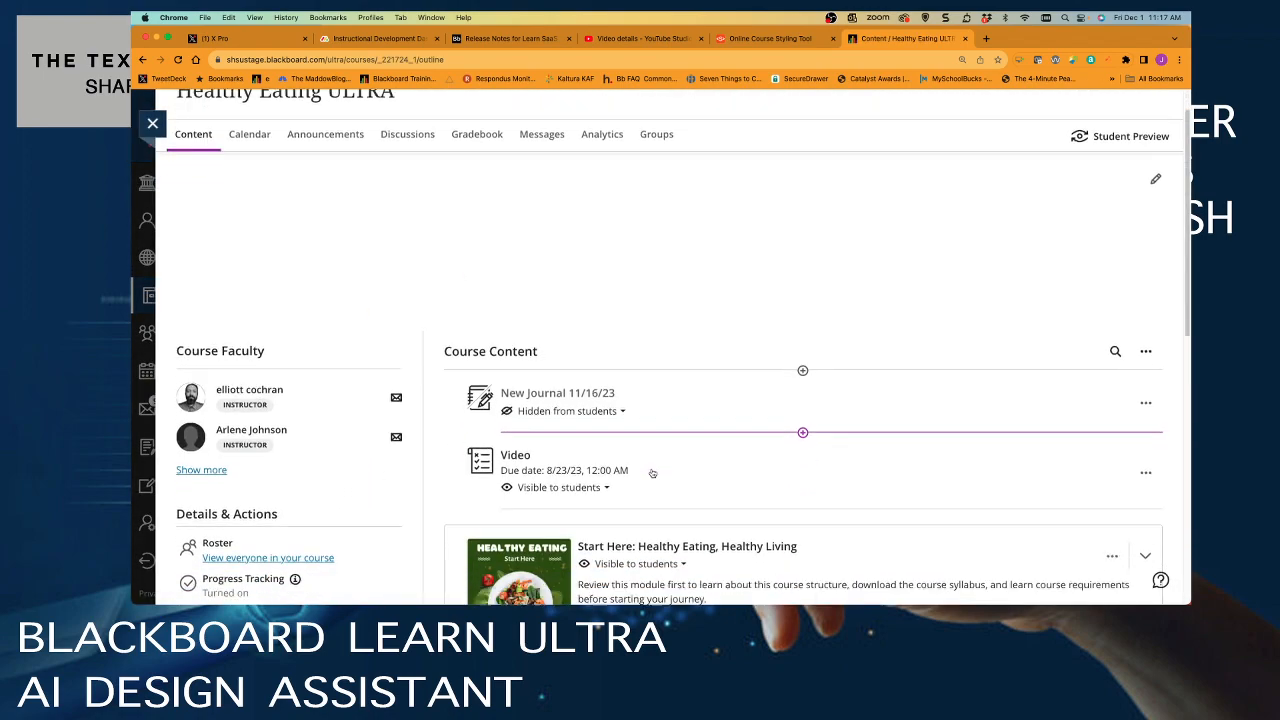
scroll(652, 468, down, 3)
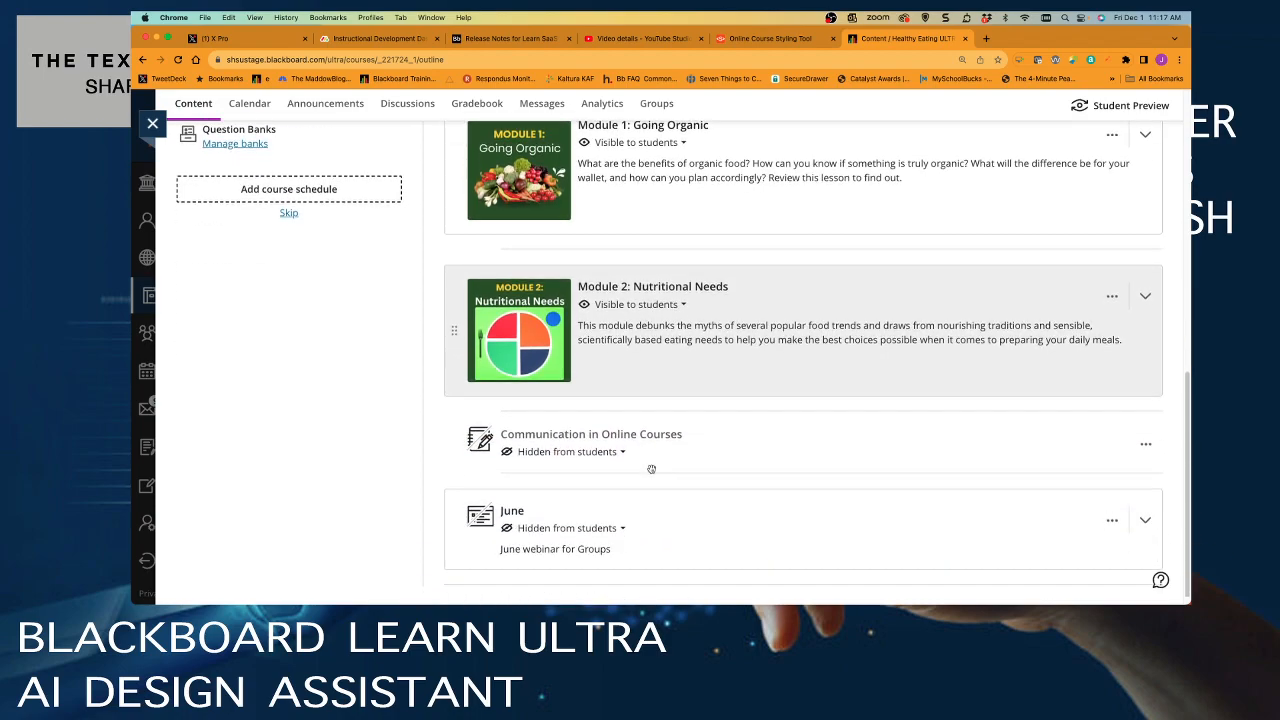
scroll(651, 469, up, 4)
scroll(651, 469, up, 3)
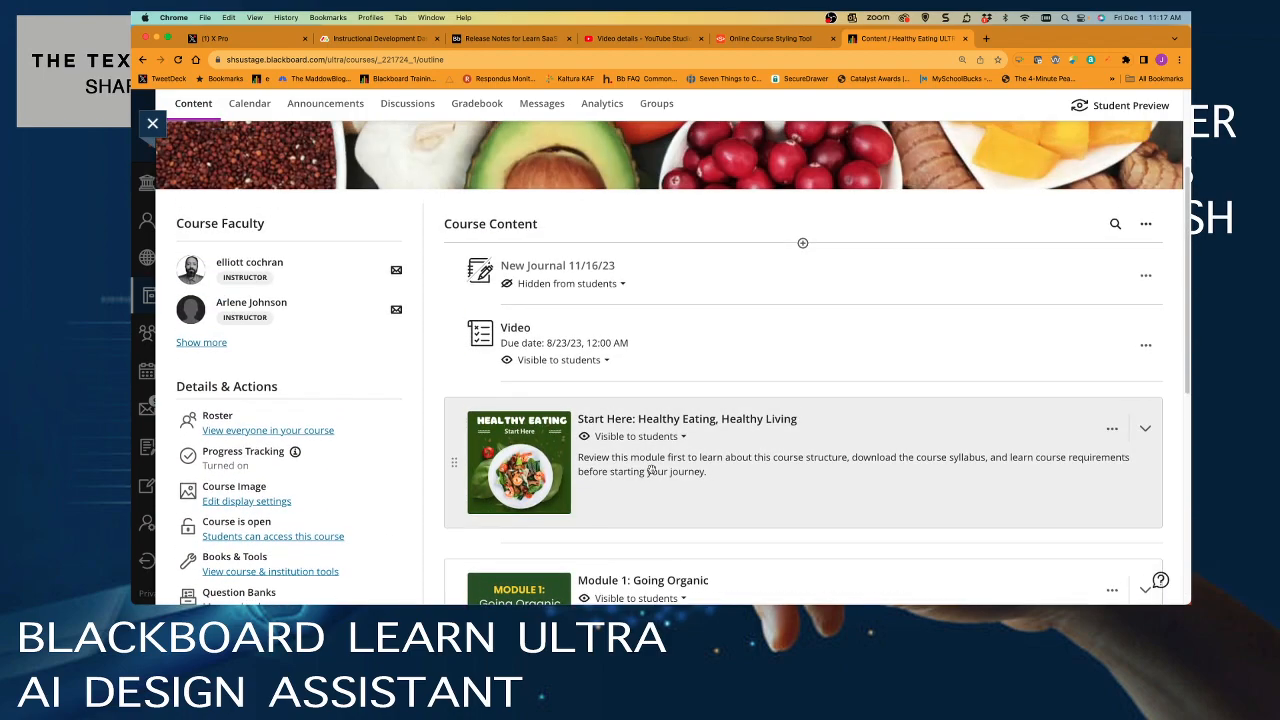
scroll(652, 470, down, 2)
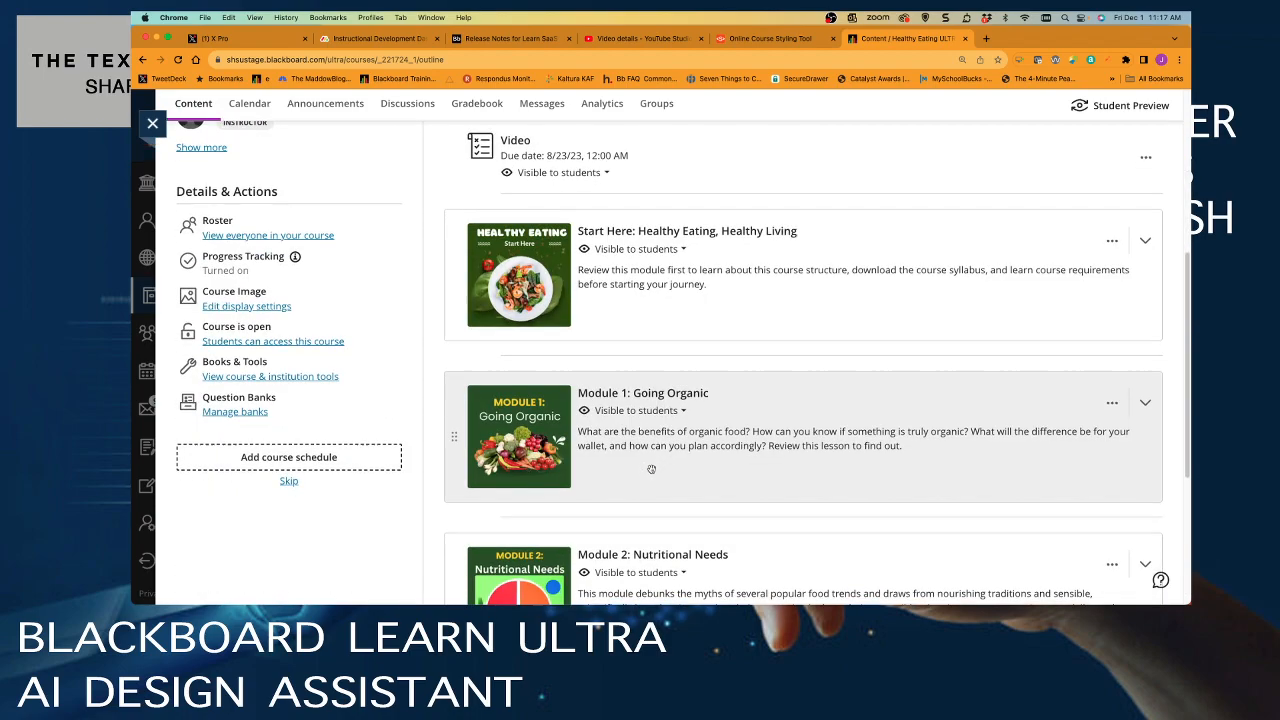
click(780, 423)
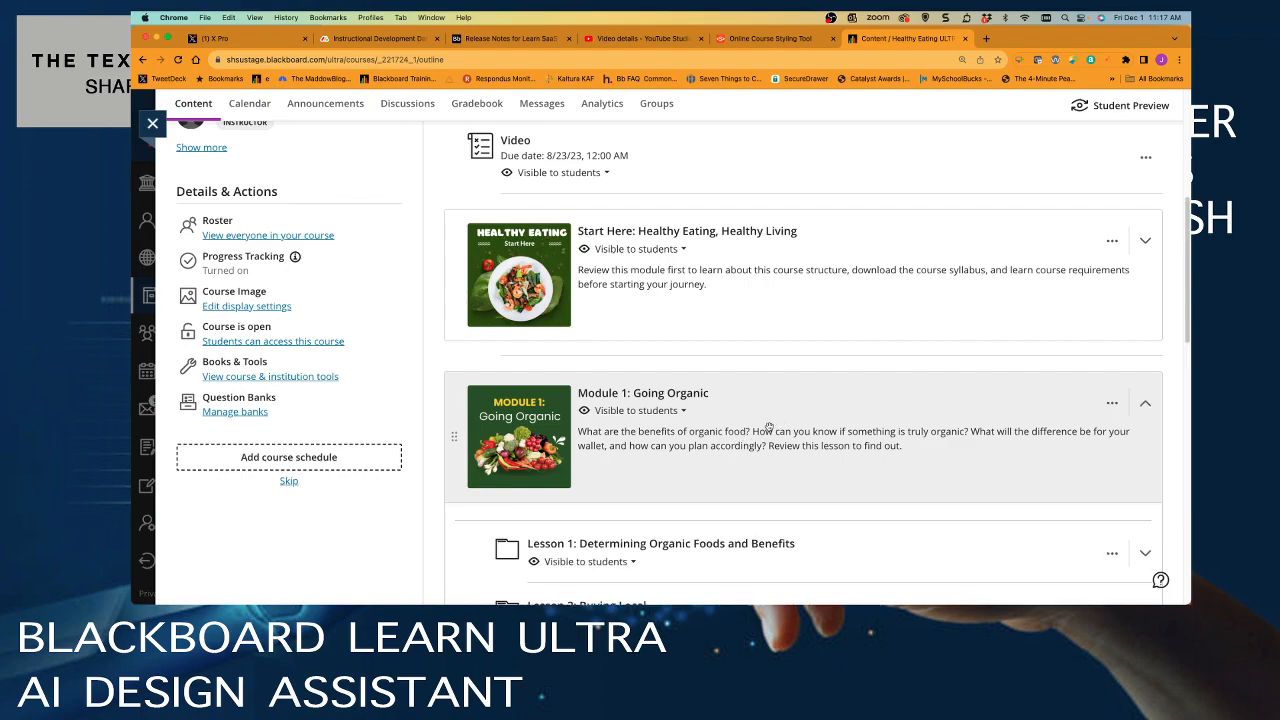
Step: Expand the Lesson 2: Buying Local folder and delete the hidden New Journal 12/1/23 from it
scroll(634, 283, down, 3)
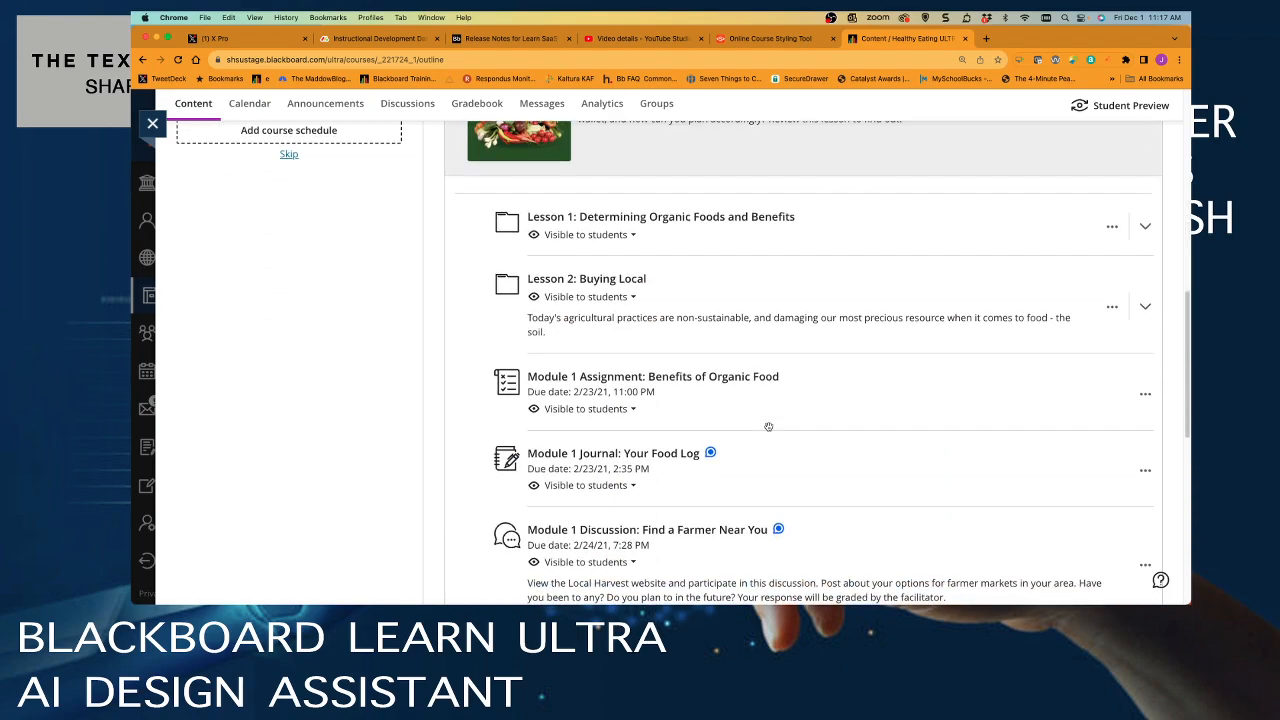
click(634, 283)
scroll(750, 465, down, 3)
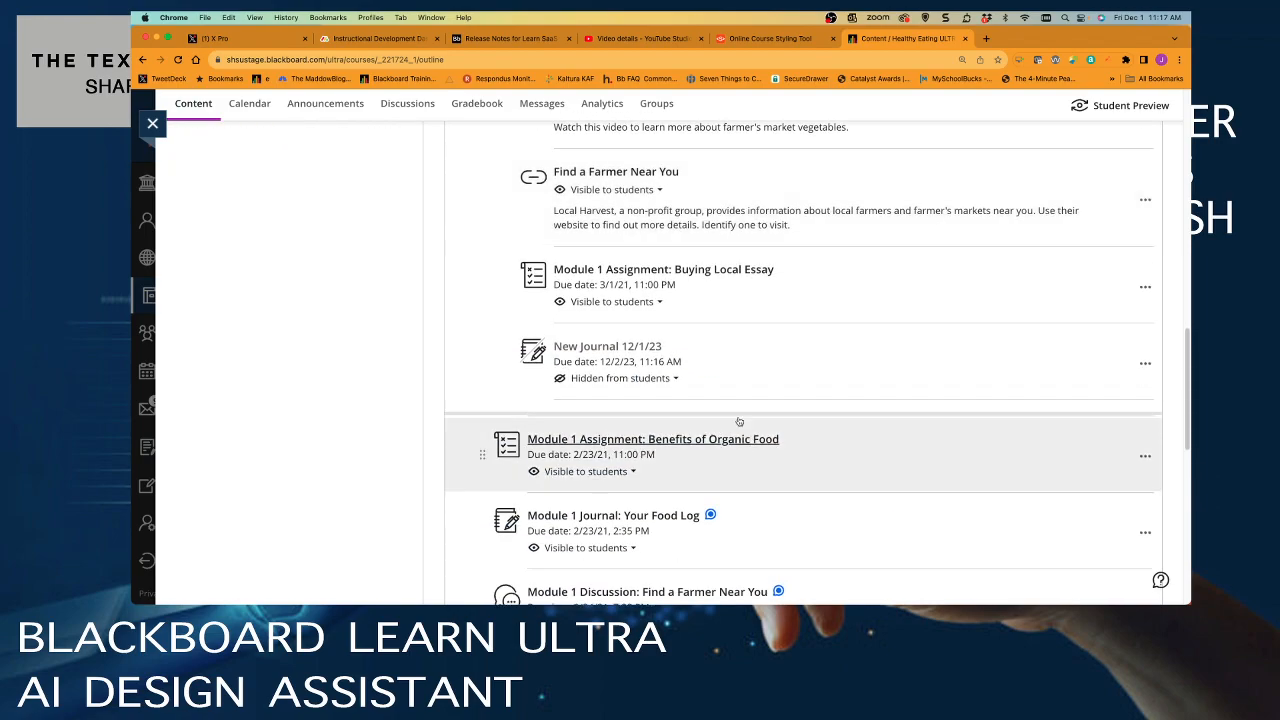
click(1145, 363)
click(997, 411)
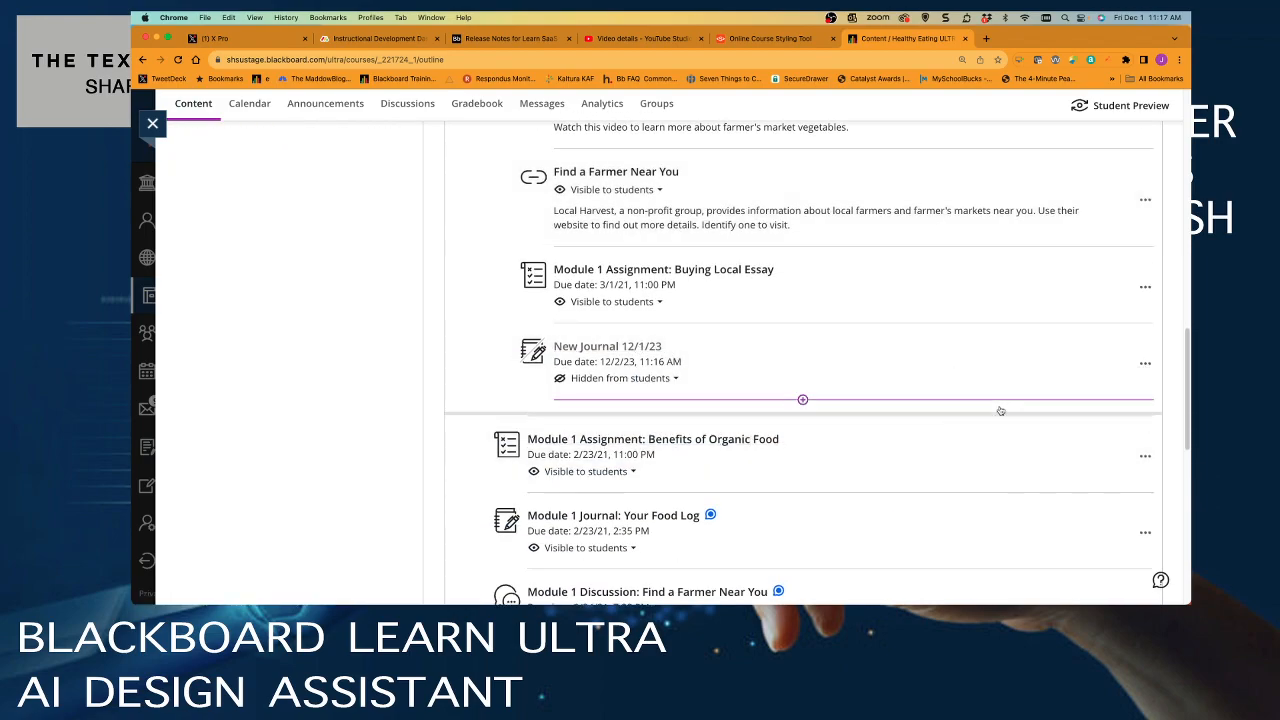
click(772, 402)
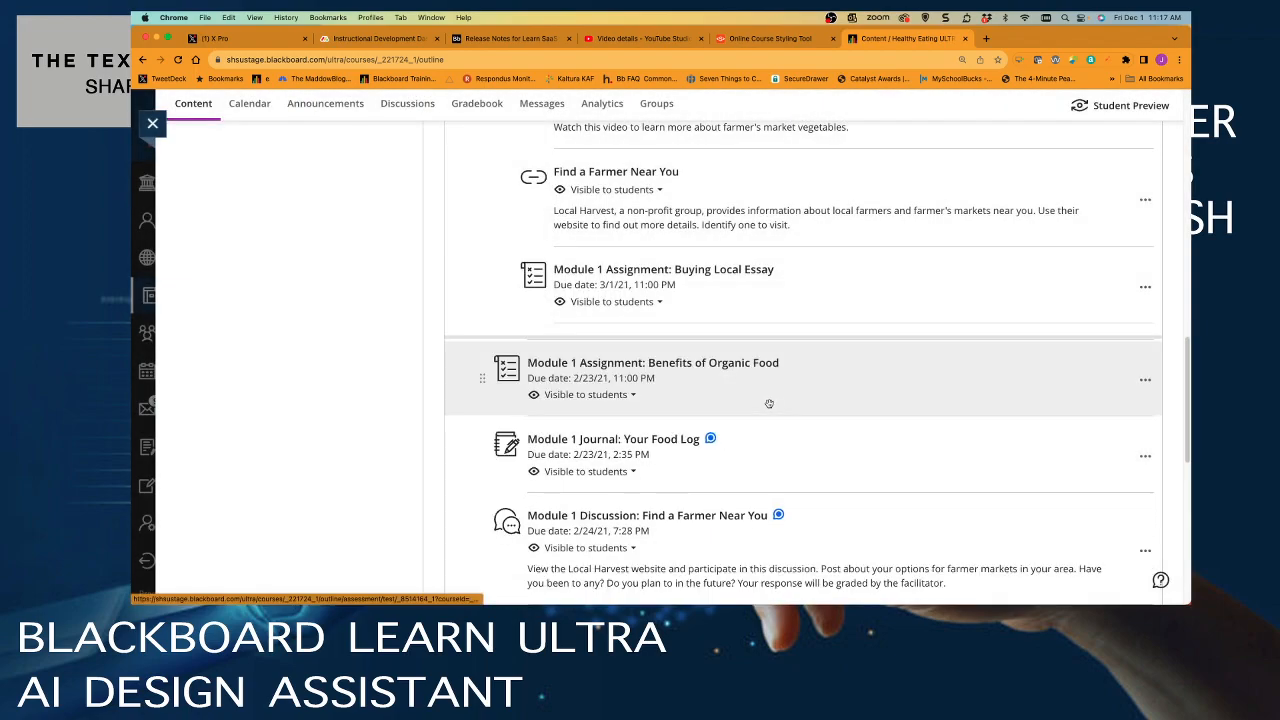
Step: Create a new journal in Lesson 2 directly below Module 1 Assignment: Buying Local Essay
click(803, 323)
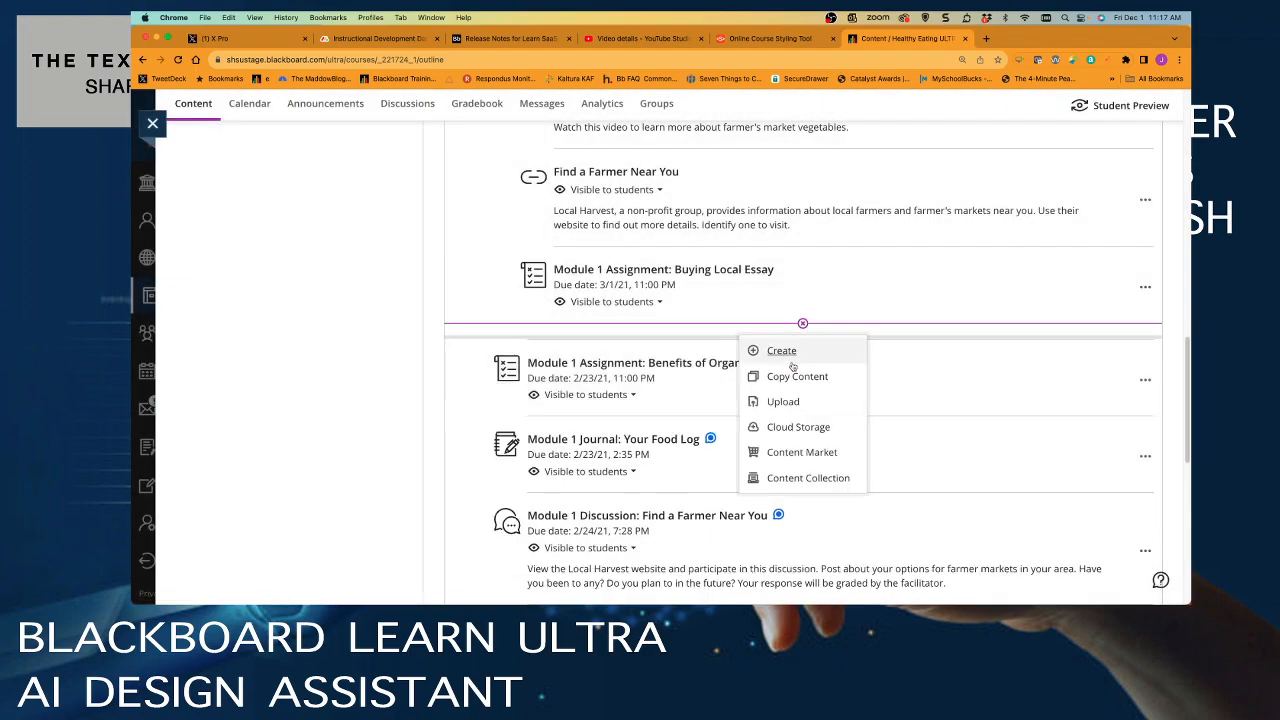
click(792, 354)
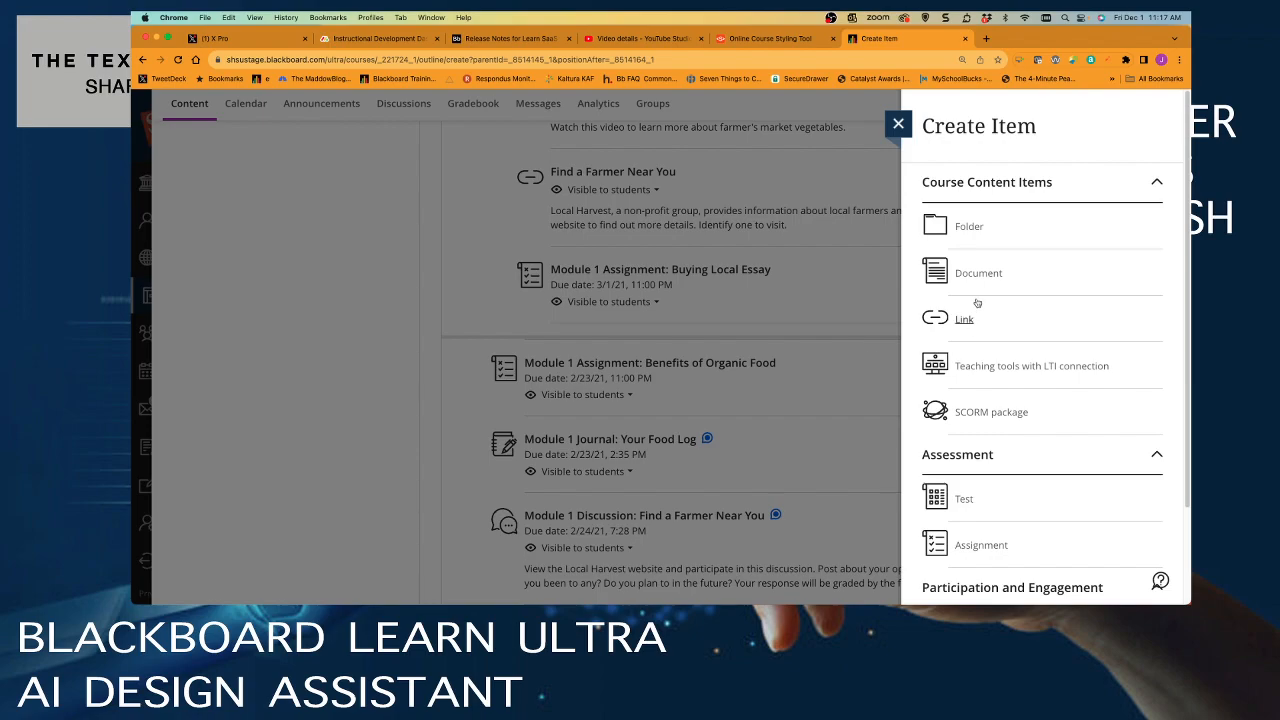
scroll(986, 520, down, 3)
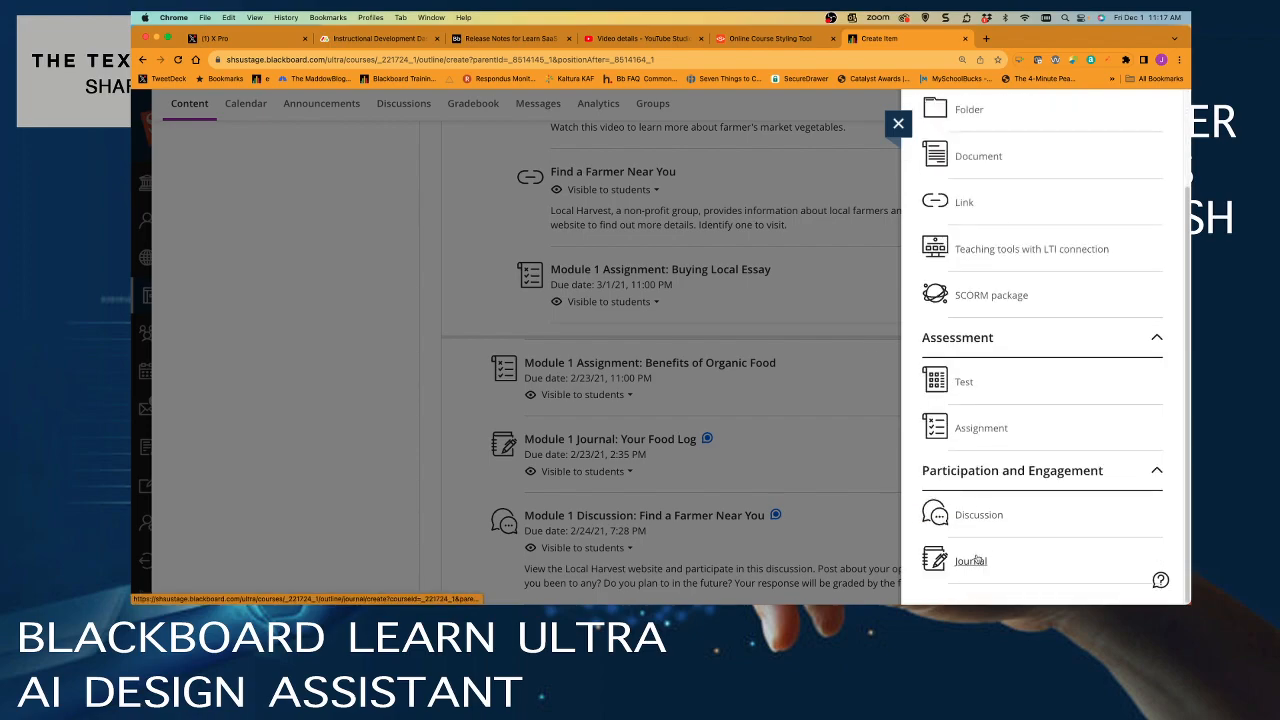
click(972, 560)
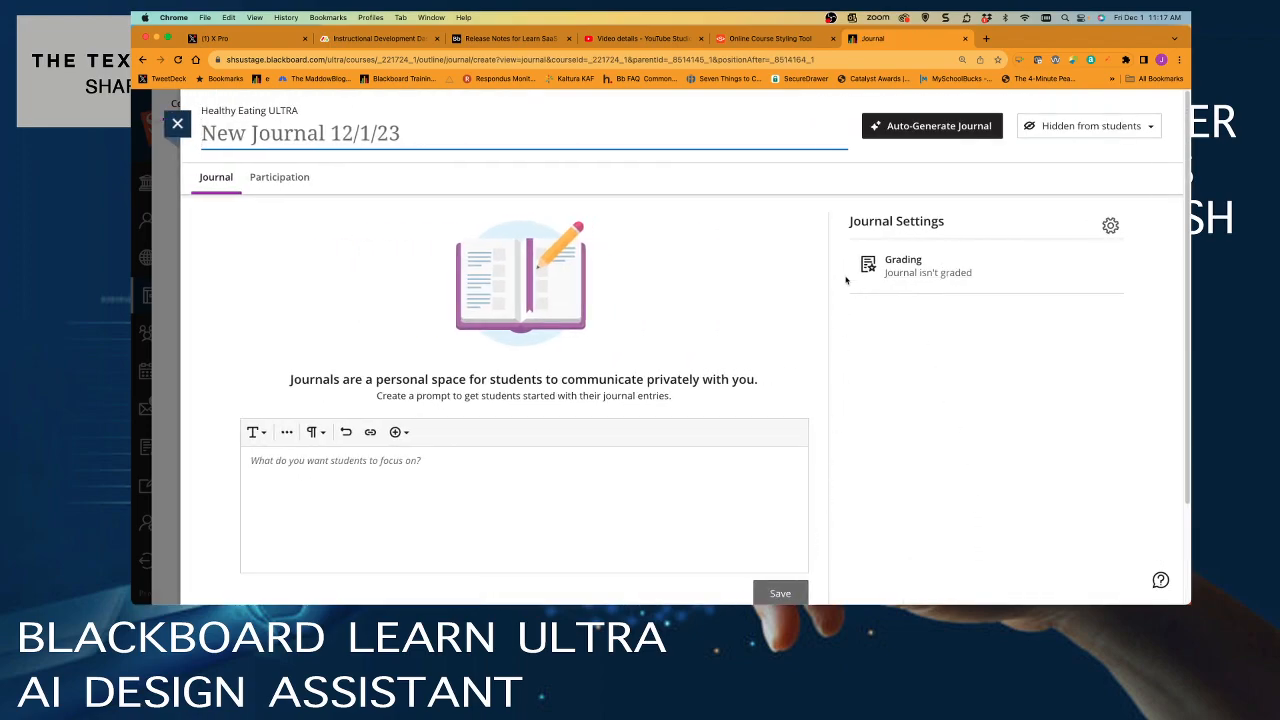
Step: Auto-generate journal suggestions, add "Creating a Mock Scenario: A Day in the Life of a Locavore", and save the journal prompt
click(930, 126)
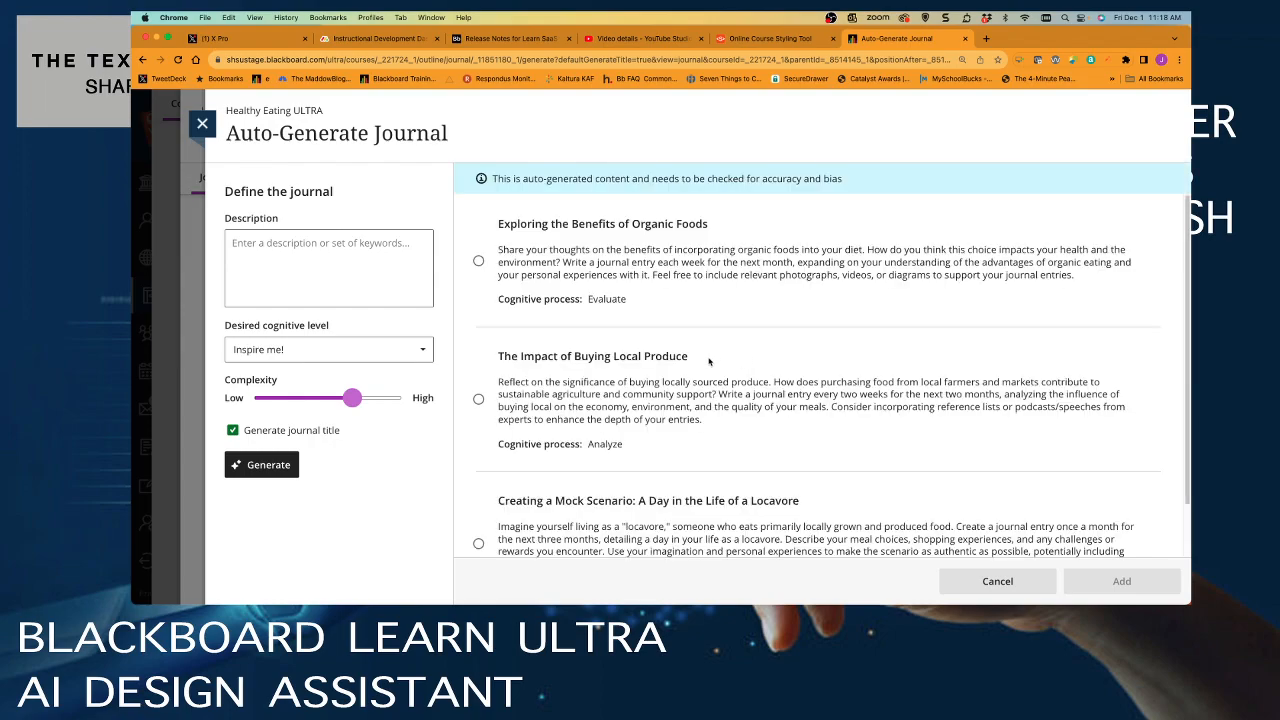
scroll(652, 467, down, 2)
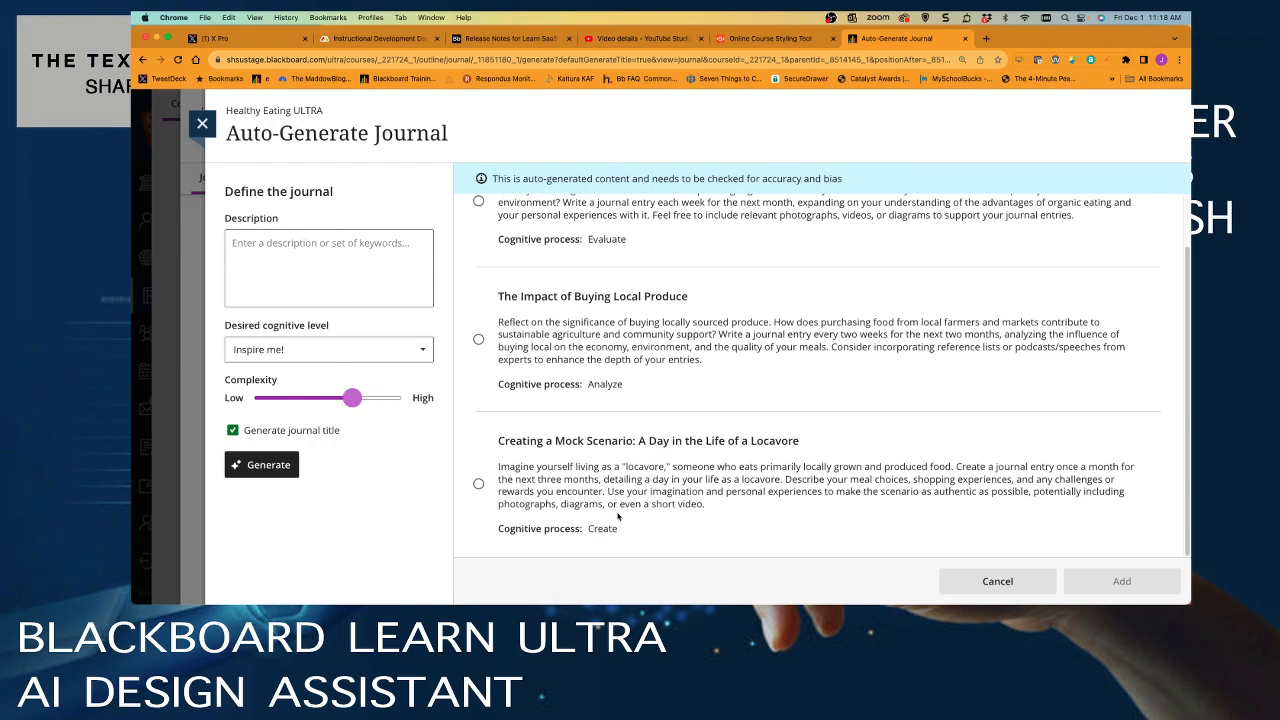
click(479, 484)
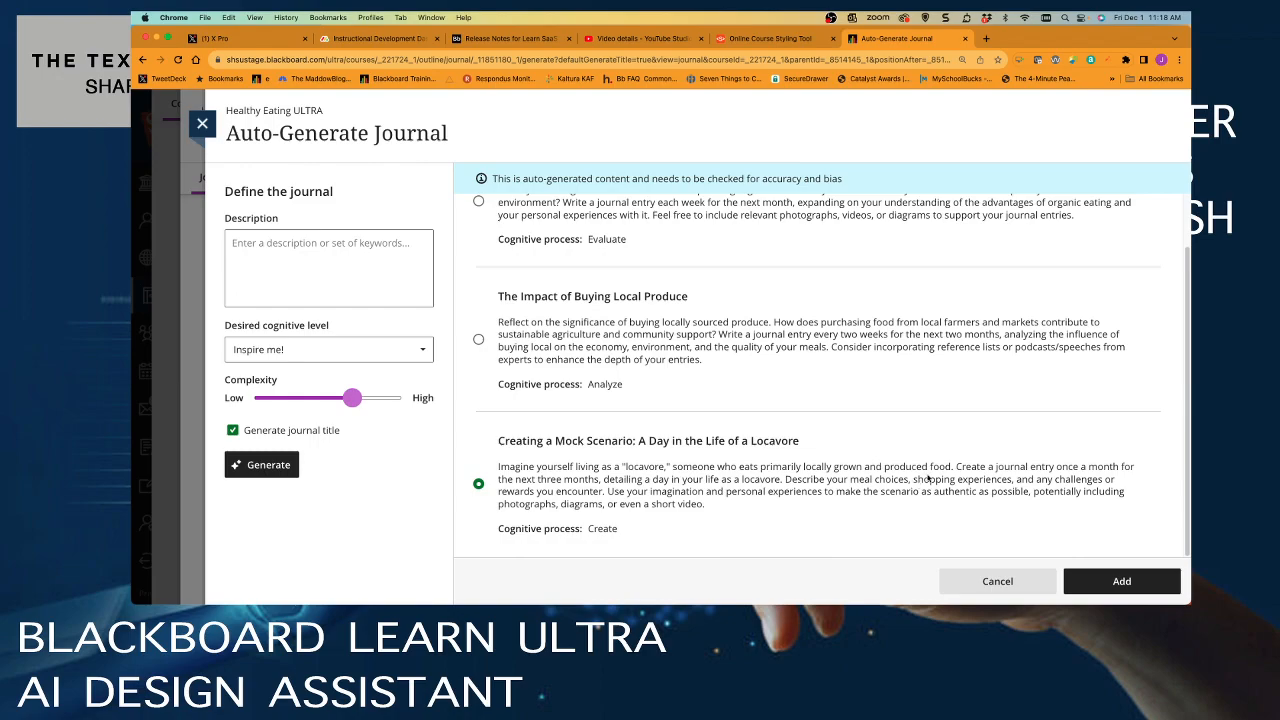
click(1120, 582)
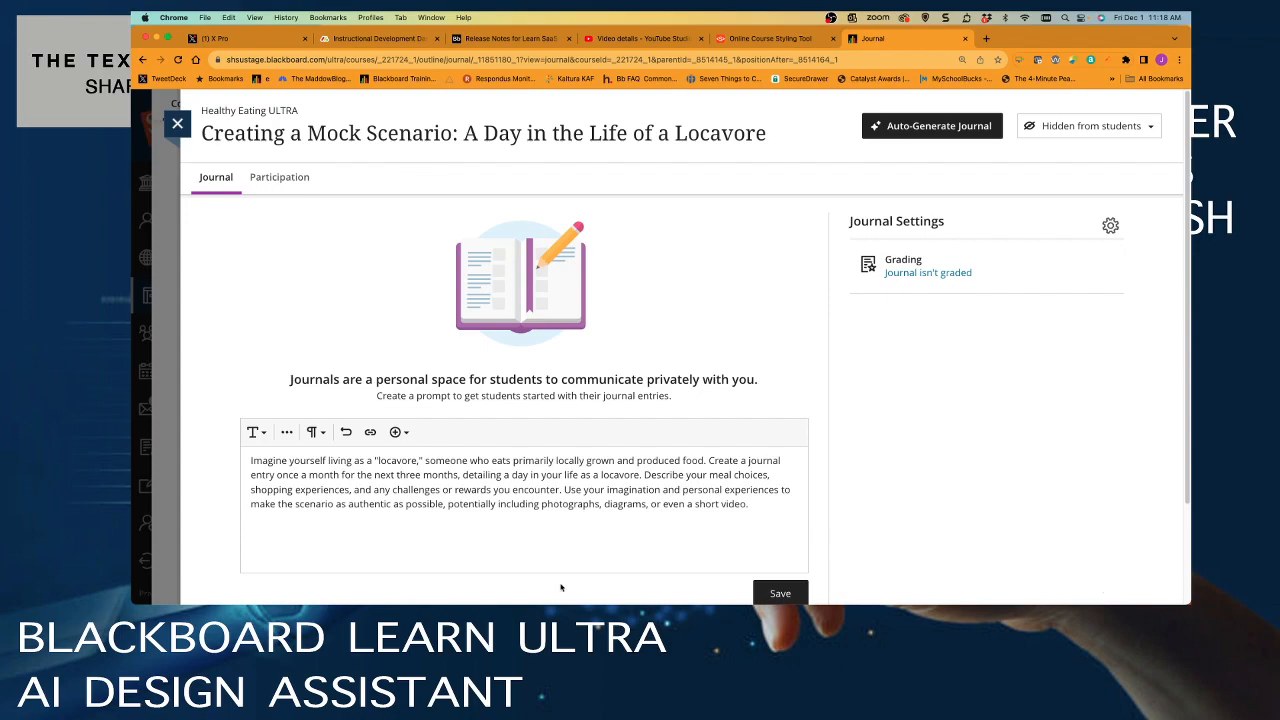
click(781, 594)
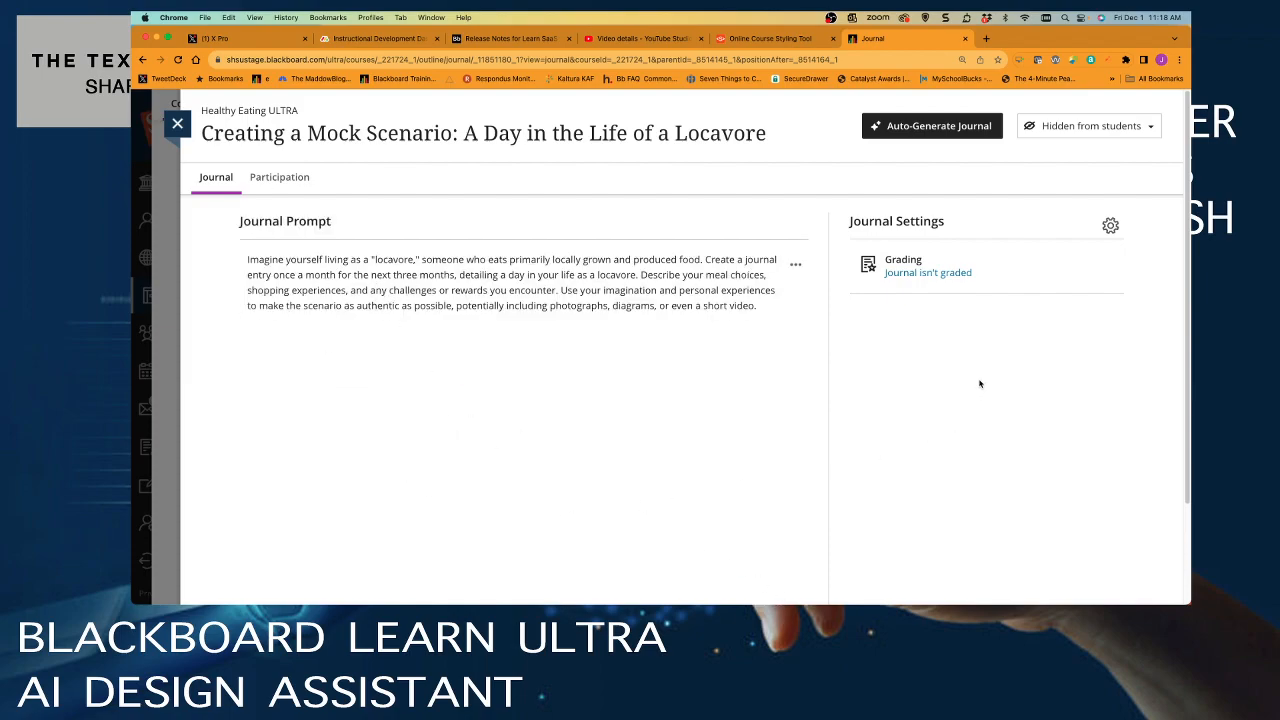
Step: Make the journal count for a grade with a maximum of 25 points and save its settings
click(958, 274)
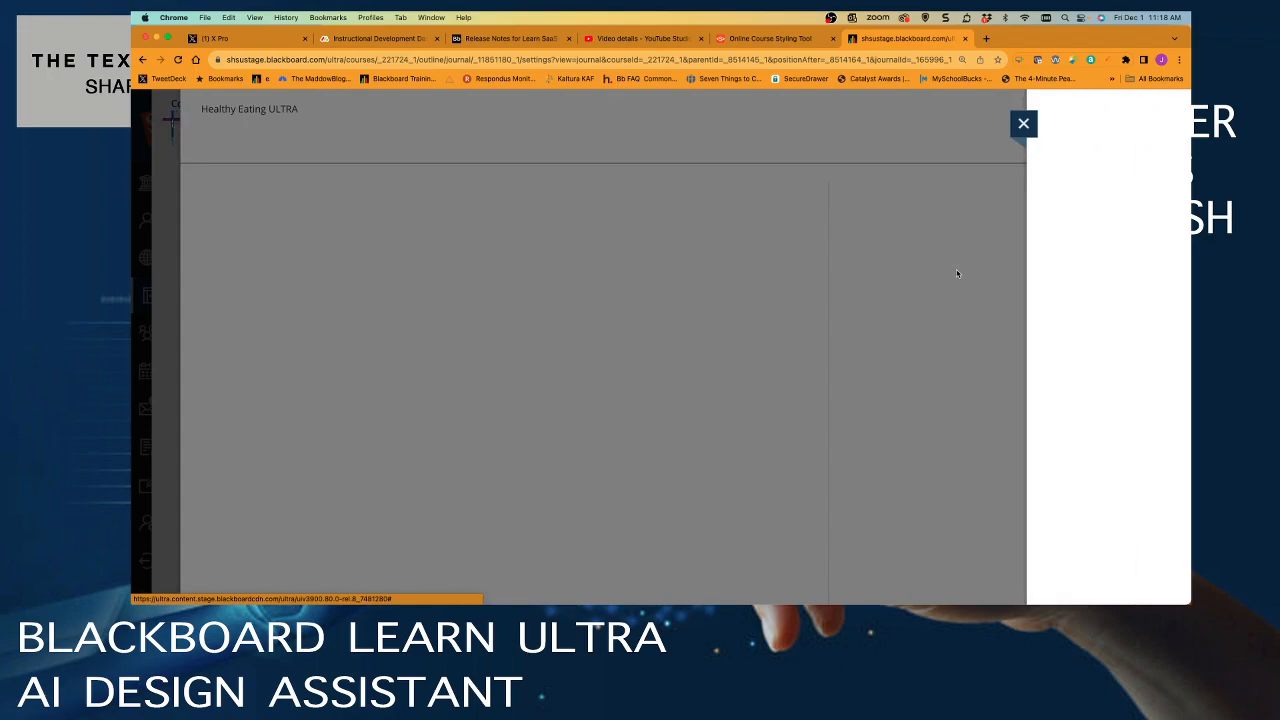
click(931, 221)
scroll(1047, 402, down, 3)
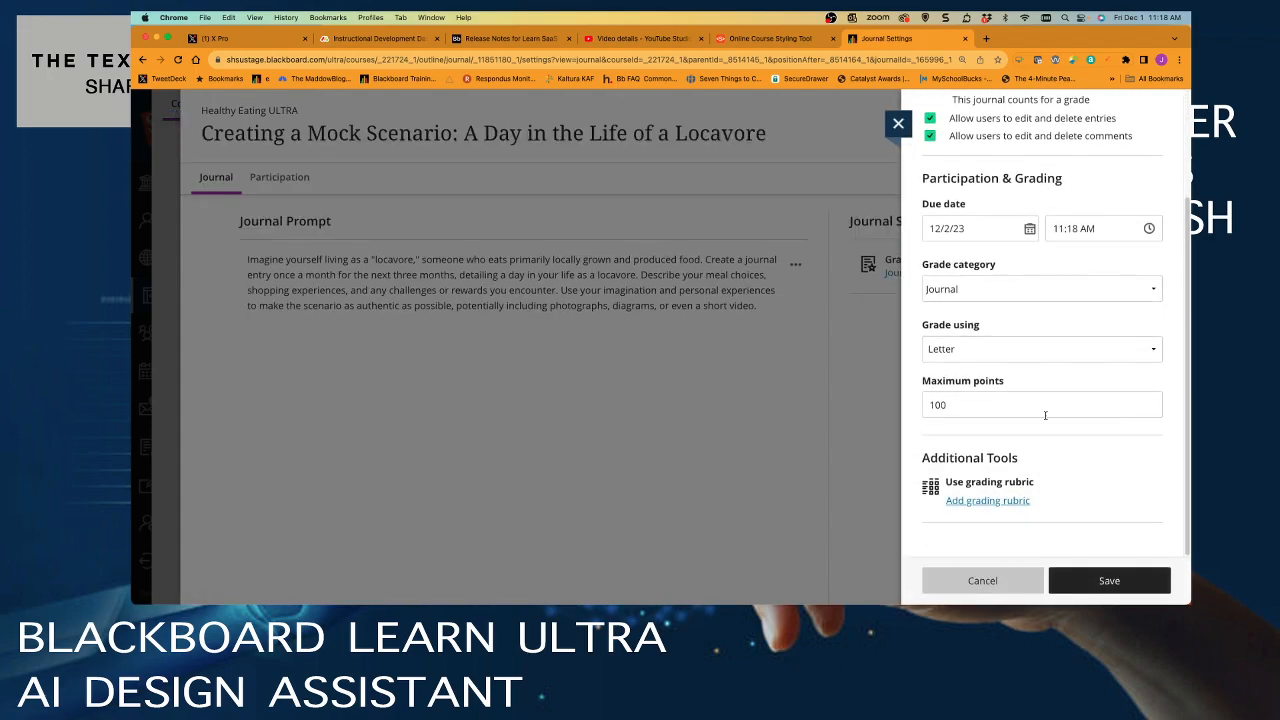
click(928, 405)
drag(960, 399, 904, 403)
text(25)
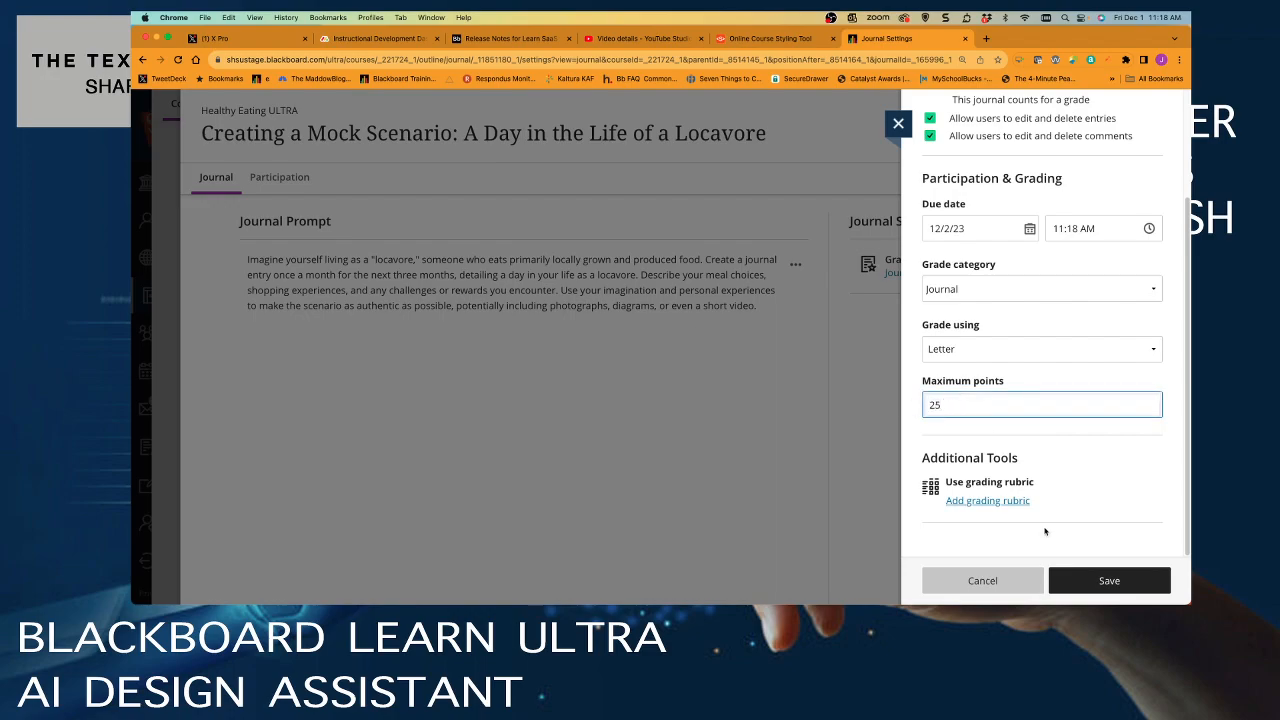
click(1091, 590)
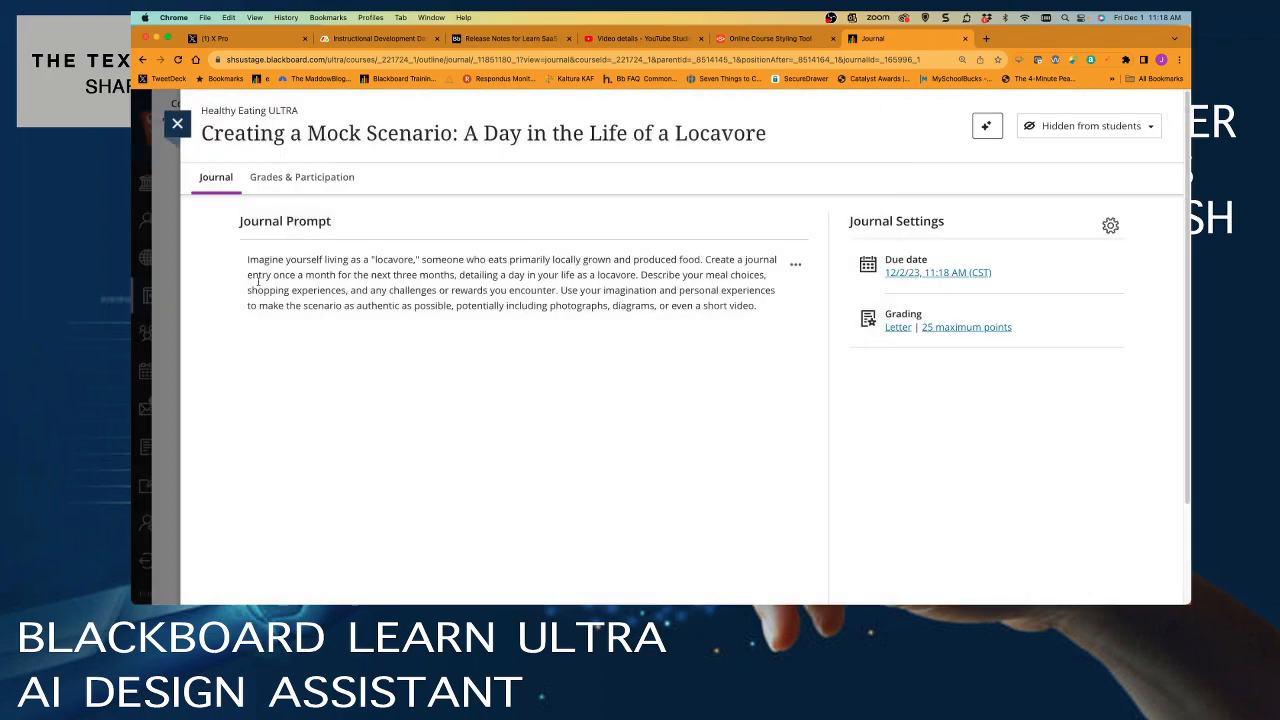
Step: Make the Locavore journal visible to students and close it to return to the course content
click(1090, 125)
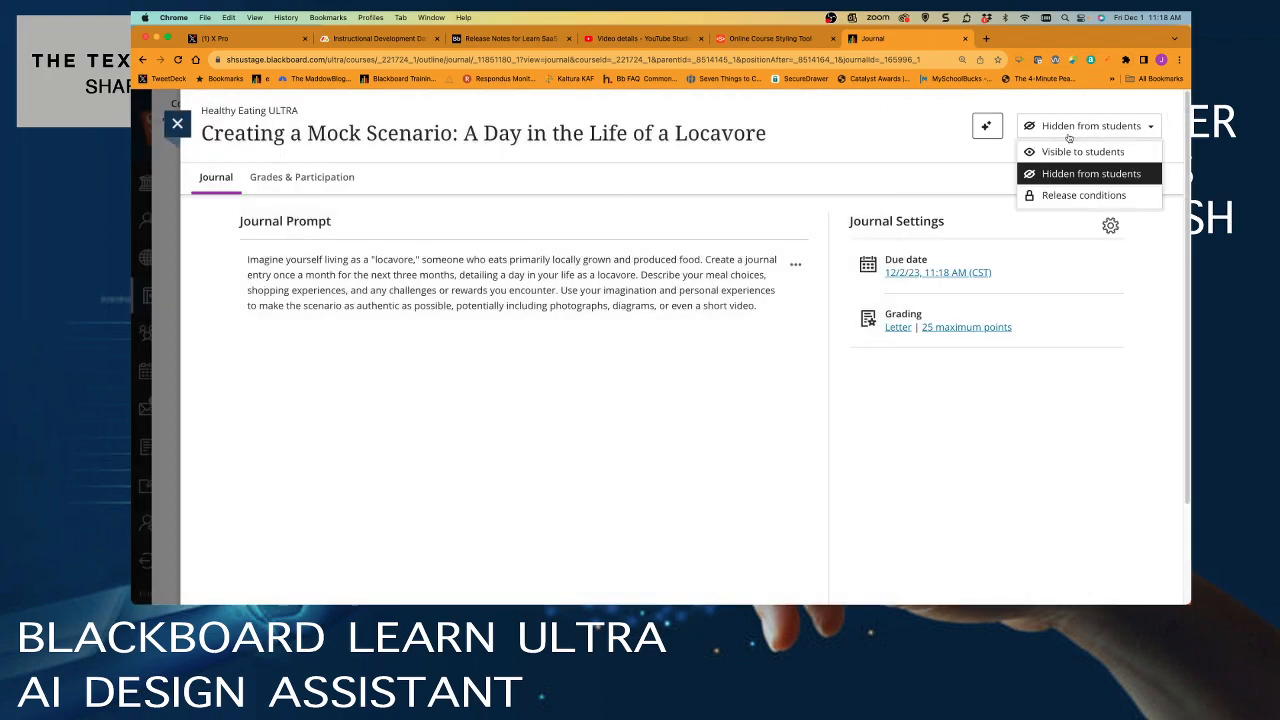
click(1064, 150)
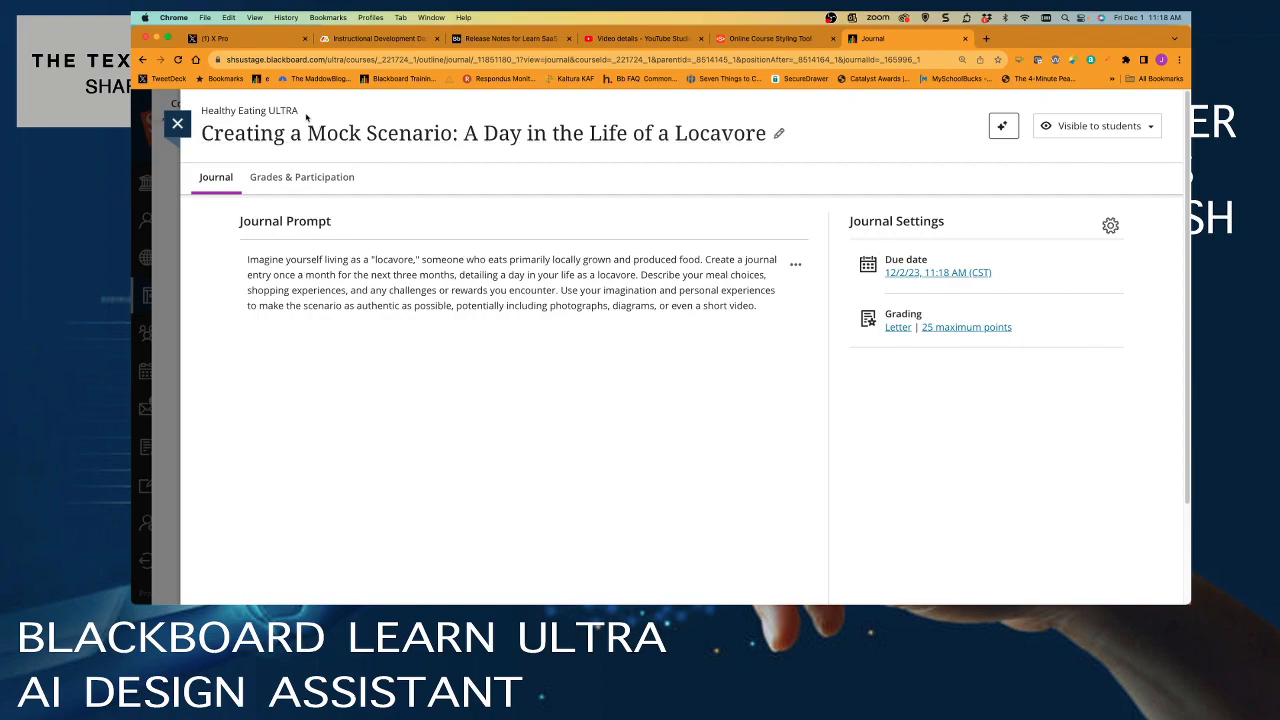
click(179, 124)
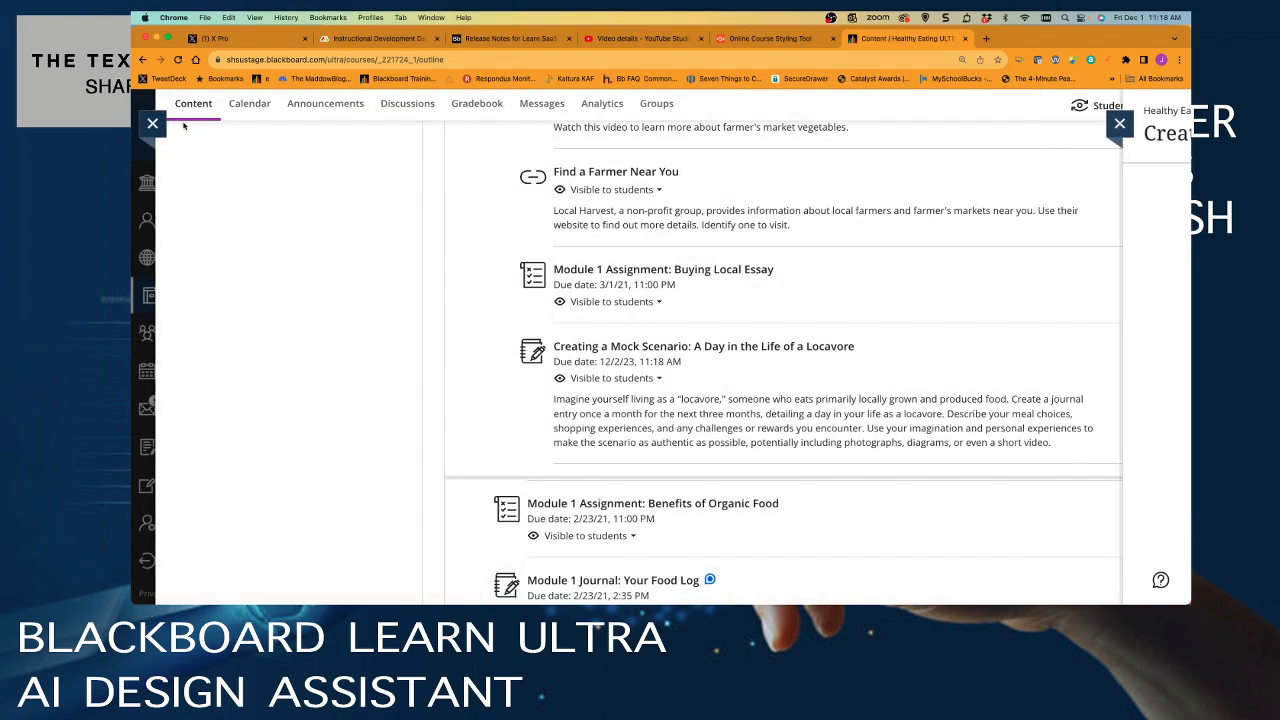